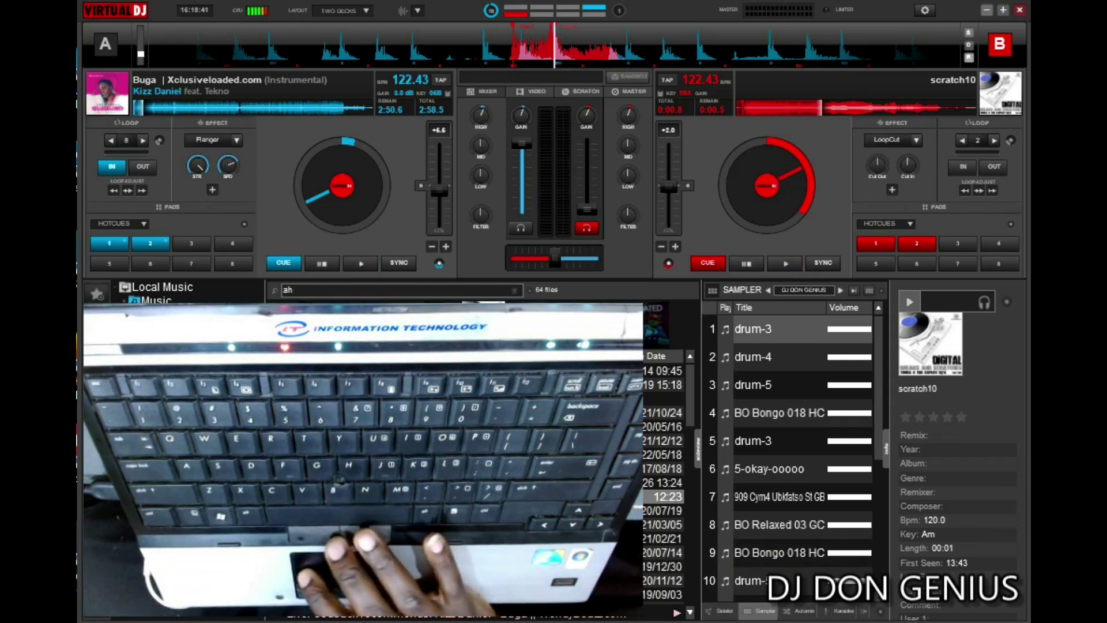
- Play the AFROBEATS MUSIC BEATS.mp4 video in VLC media player, pause it, and return to VirtualDJ
click(611, 619)
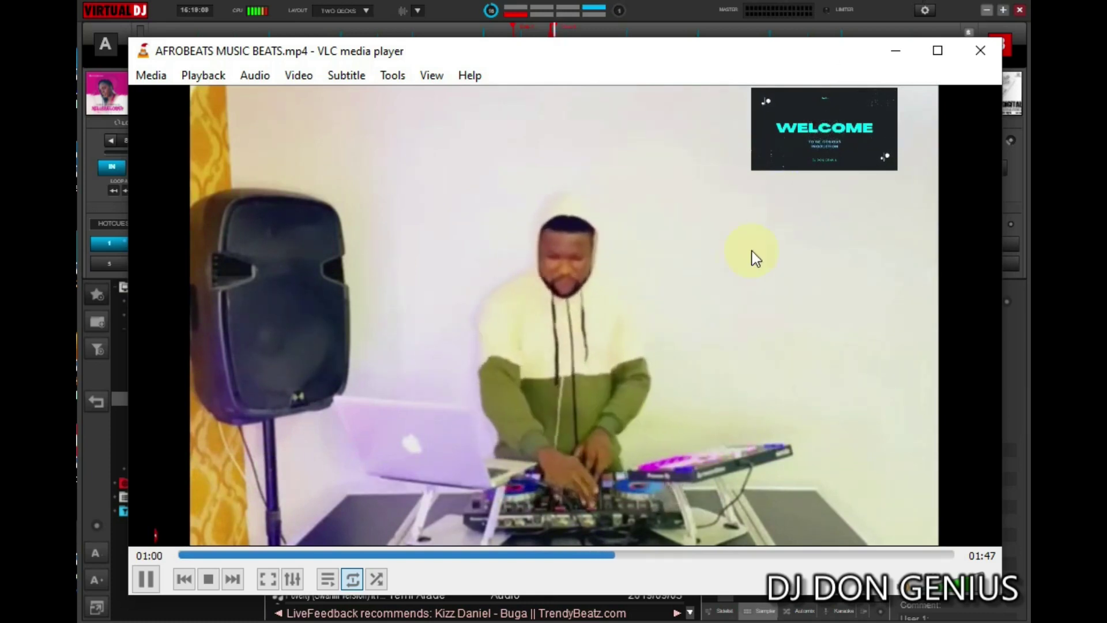
click(145, 580)
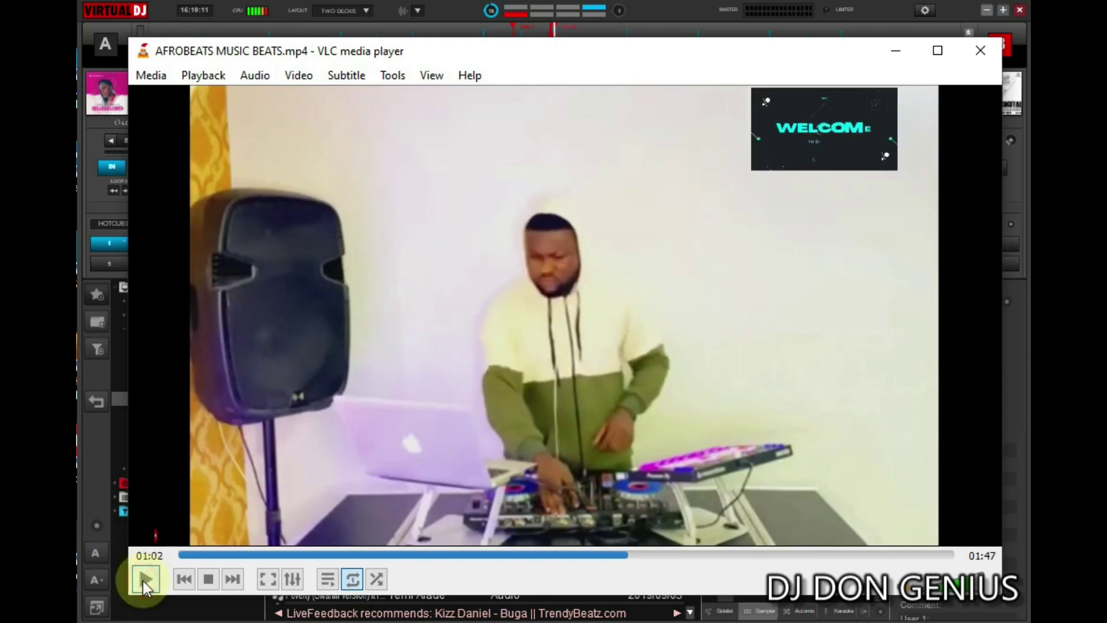
click(901, 51)
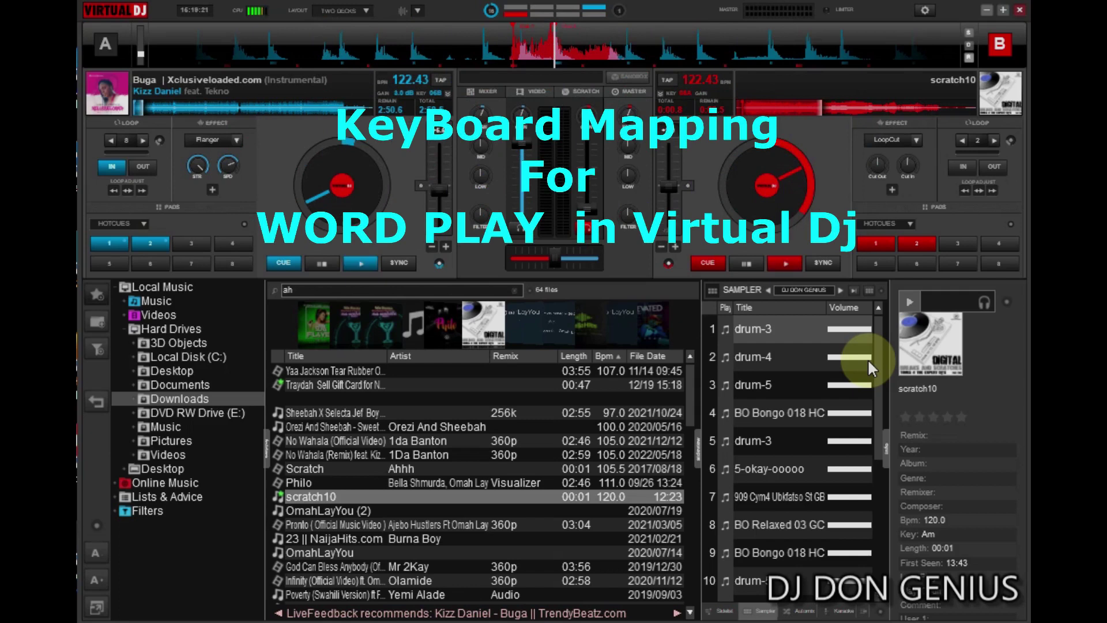
- Cycle the side view from the sampler through automix and karaoke to the sidelist
key(Tab)
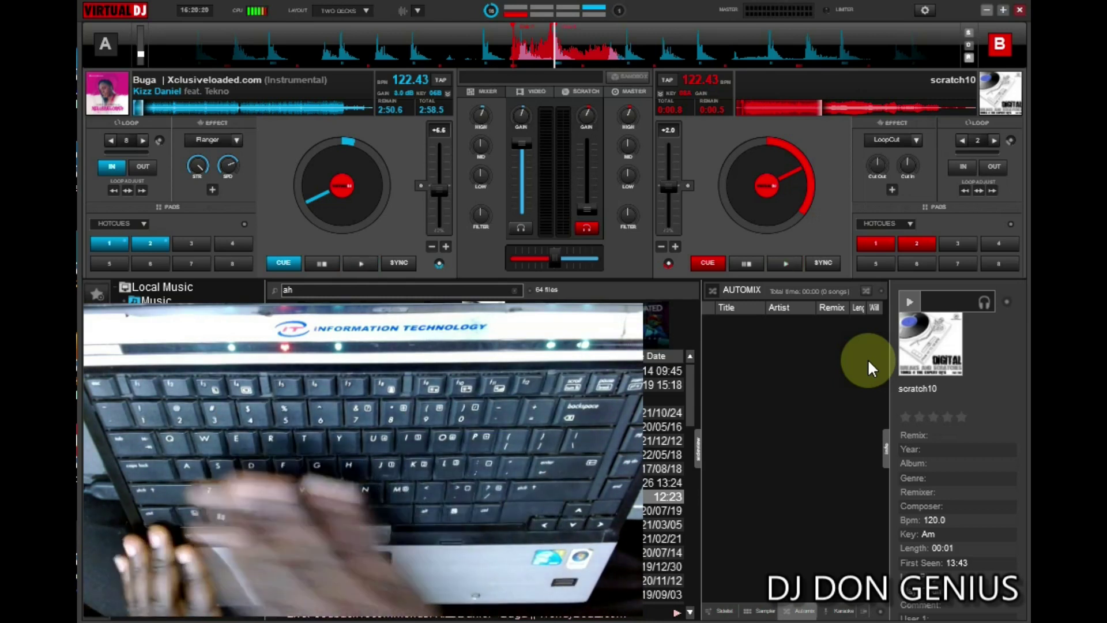
key(Tab)
key(space)
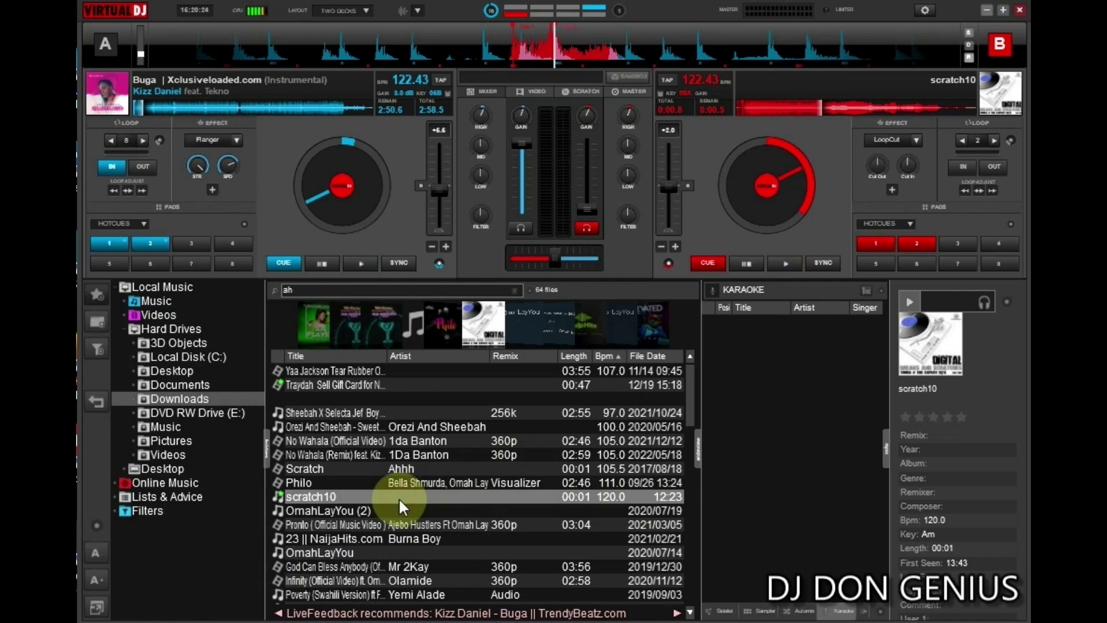
key(Tab)
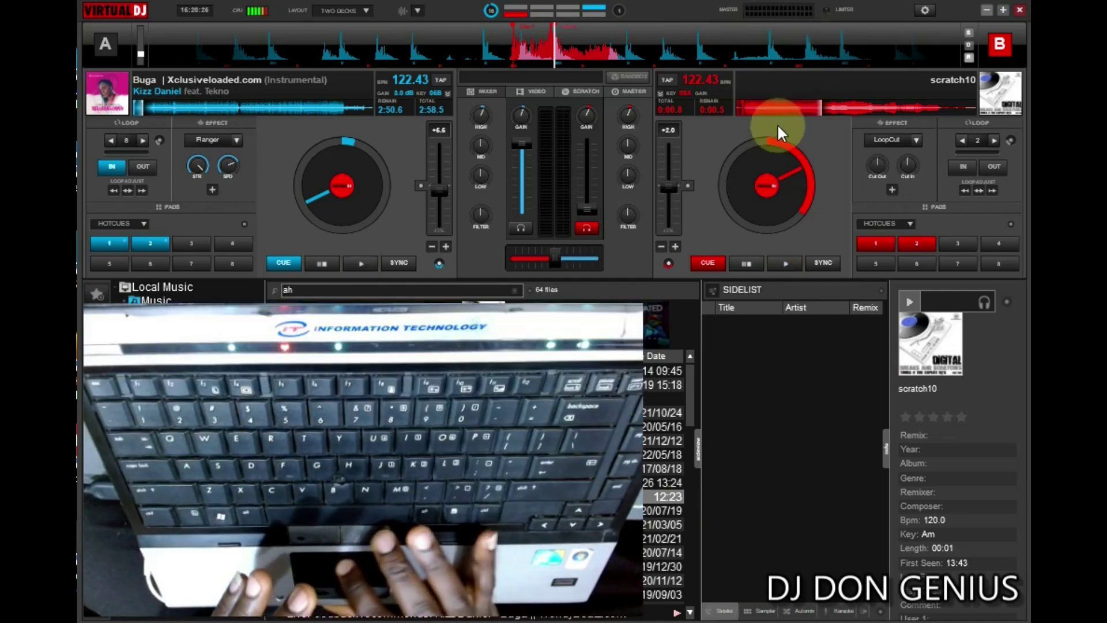
key(space)
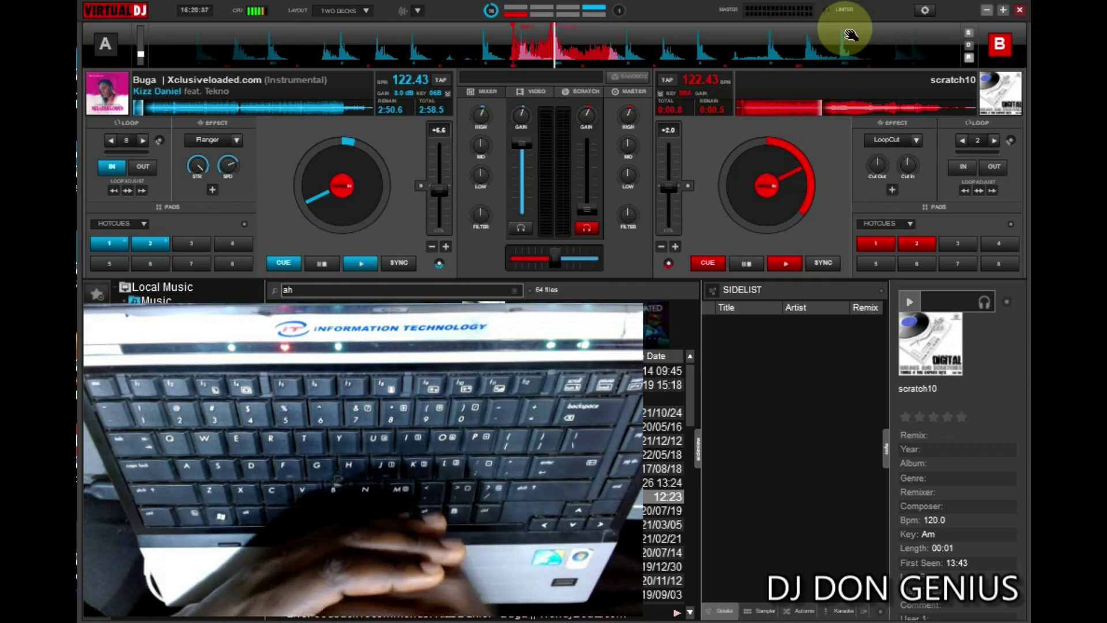
key(space)
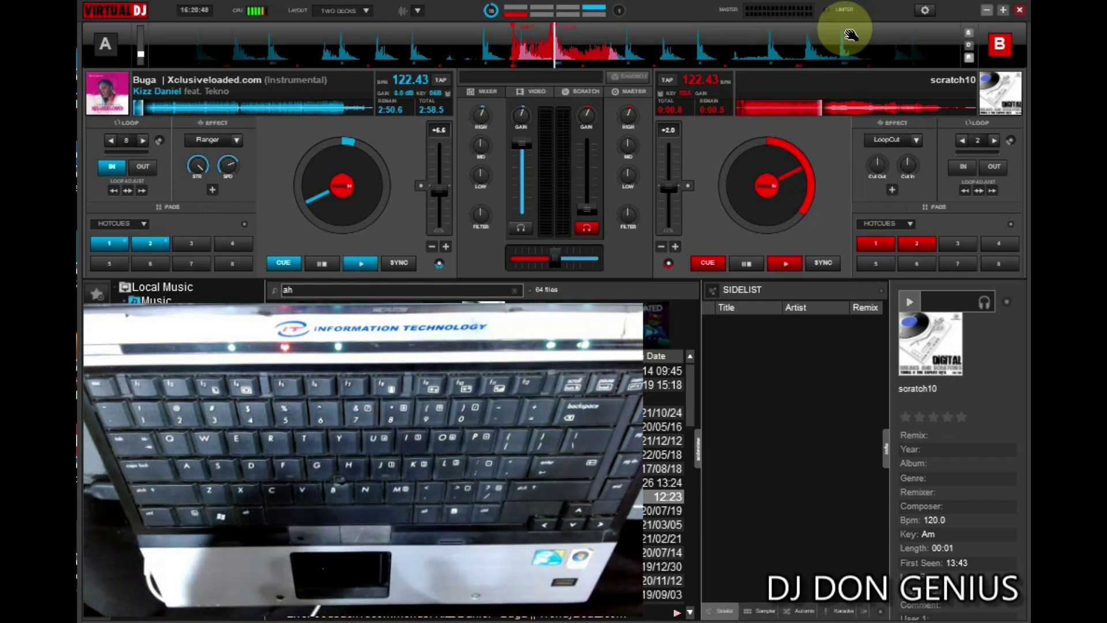
- Make deck A active and play the Buga instrumental briefly, stopping it back at its start cue
key(Tab)
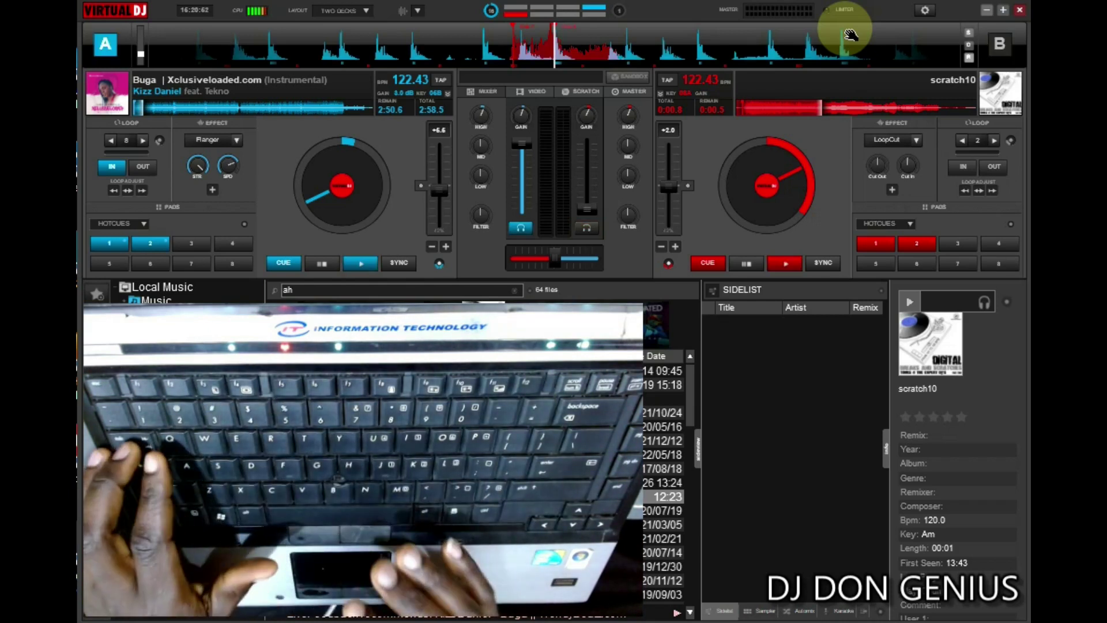
key(m)
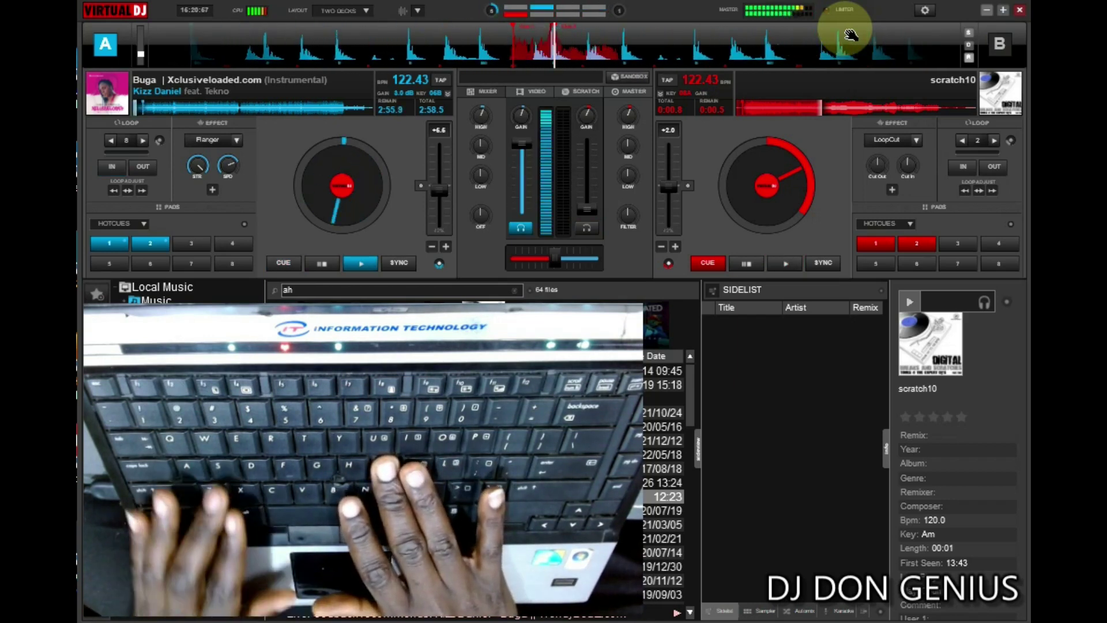
key(space)
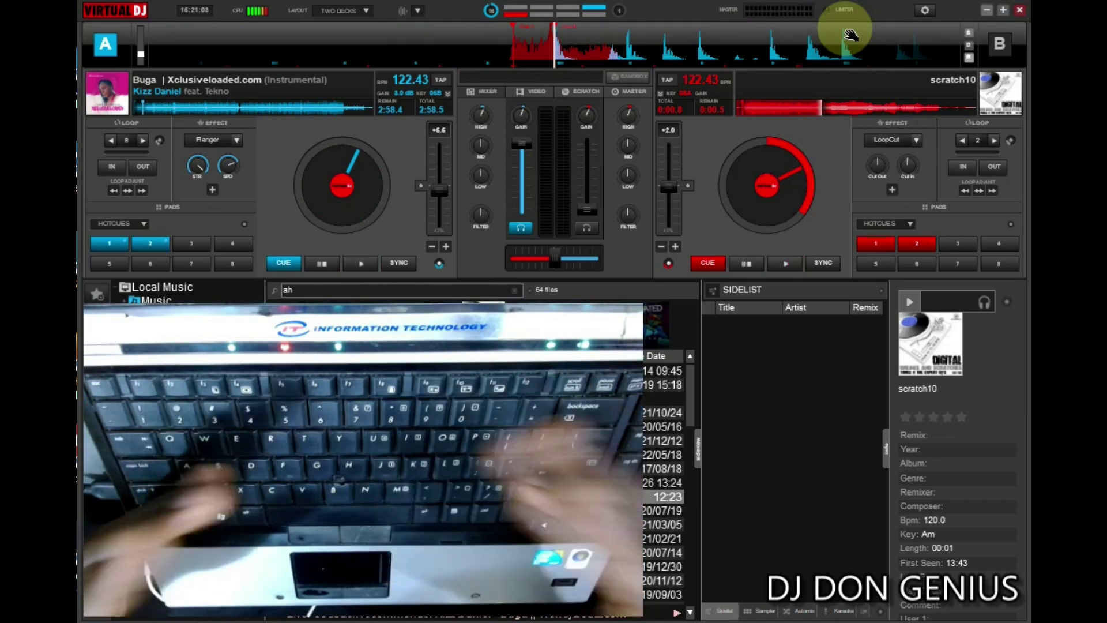
key(space)
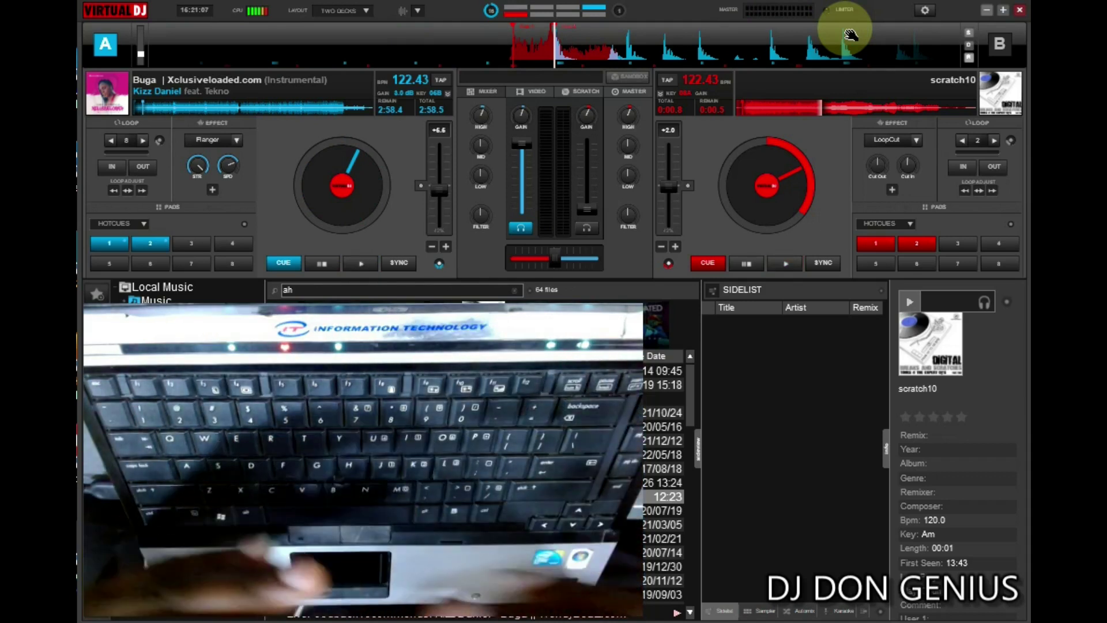
key(space)
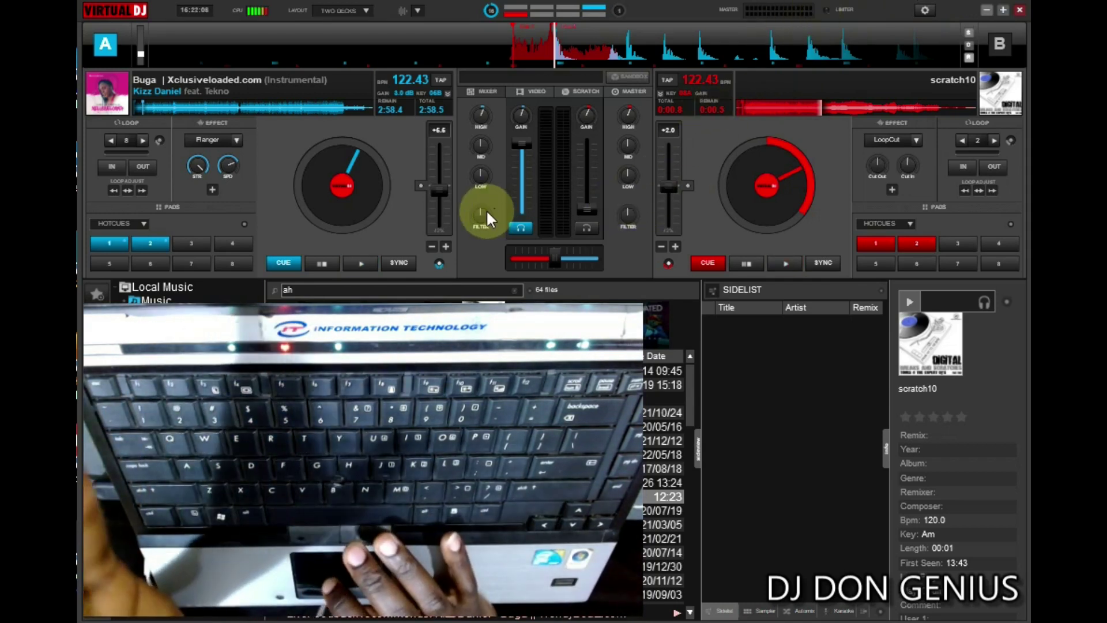
- Make deck B active, return scratch10 to its first cue point and raise the deck's level fully
mouse_move(488, 210)
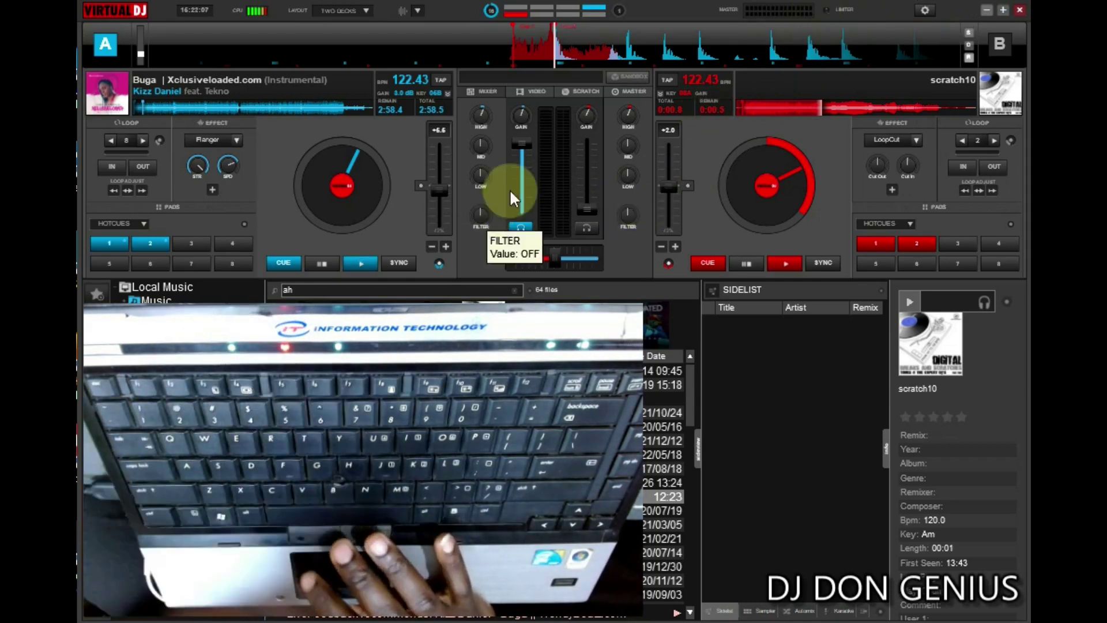
mouse_move(793, 106)
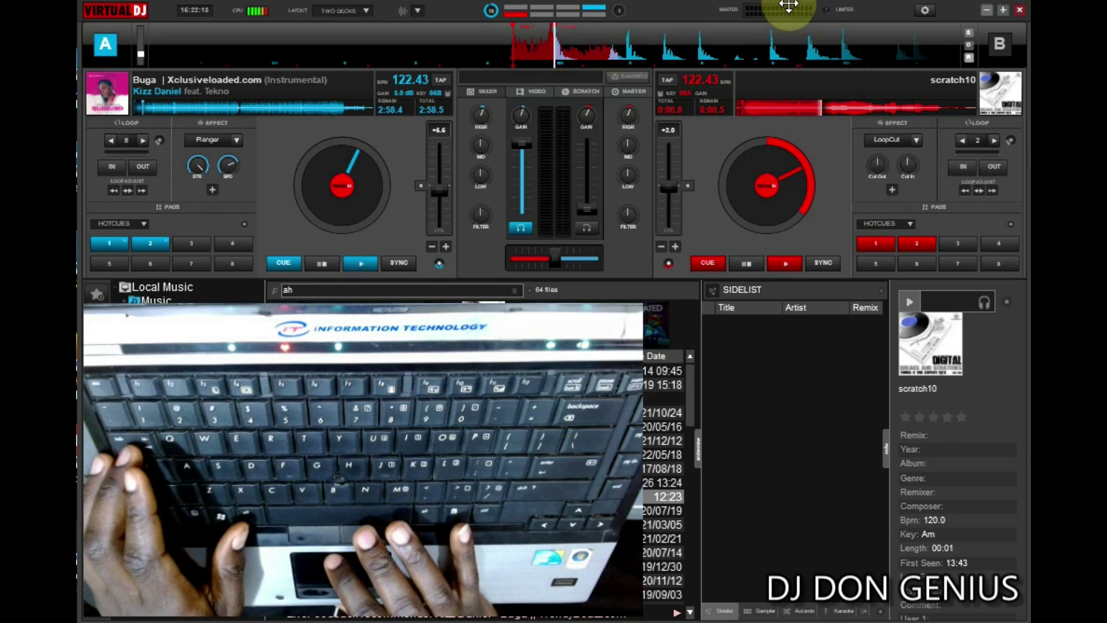
key(Tab)
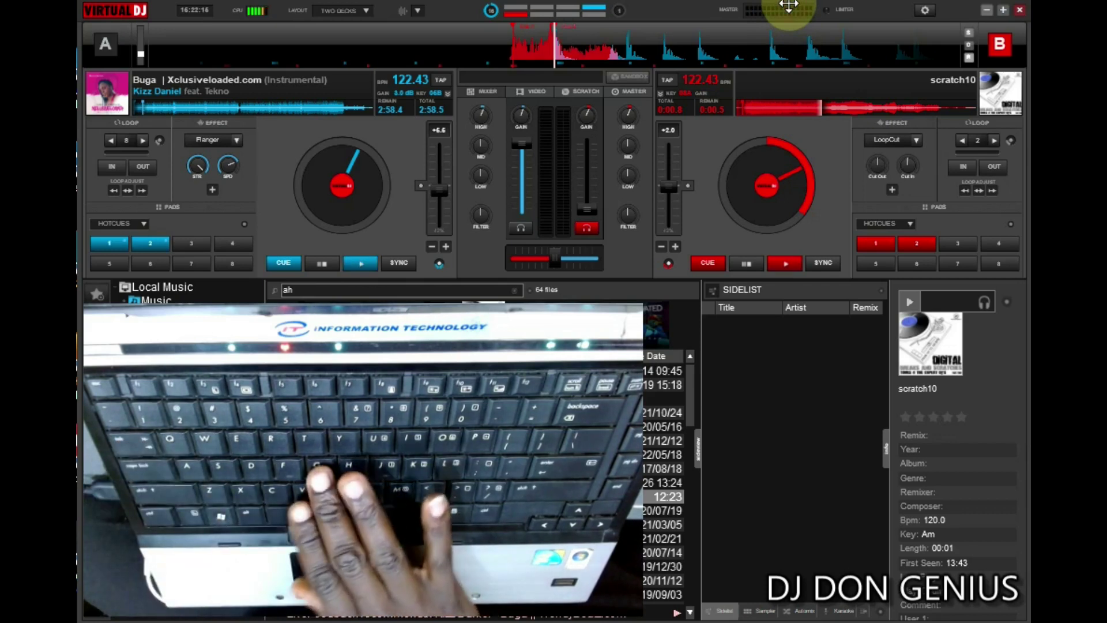
key(space)
key(space)
key(n)
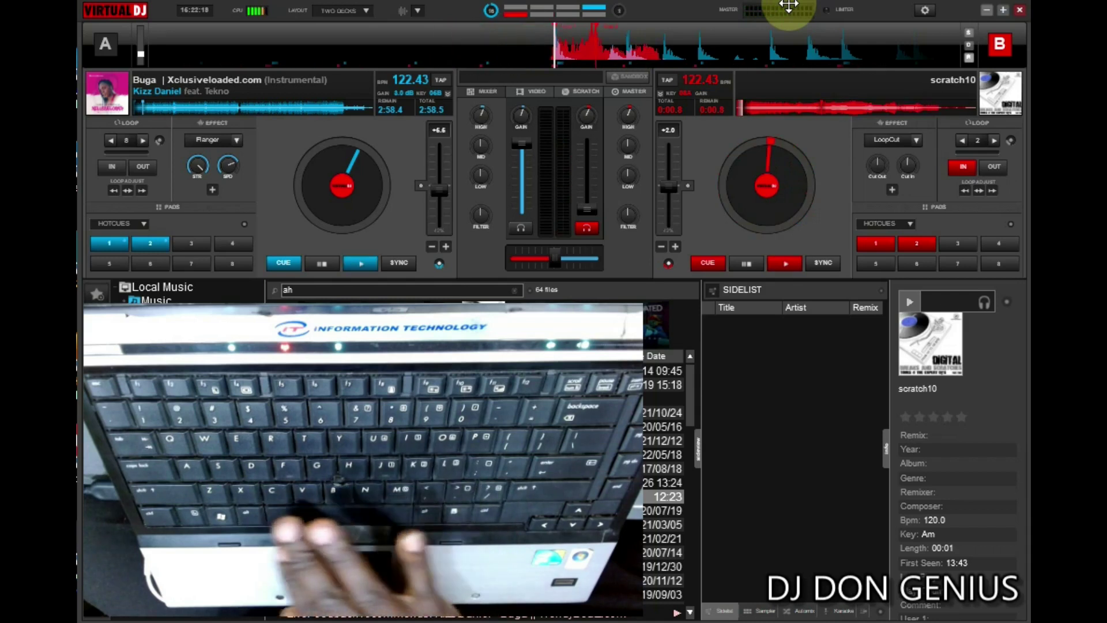
key(n)
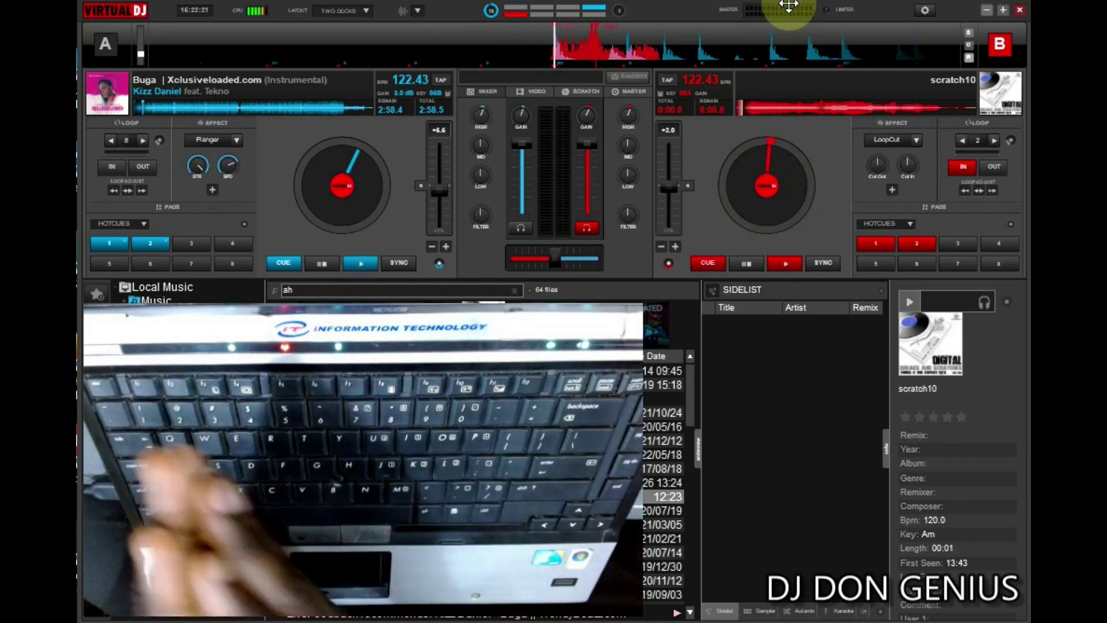
- Perform a short word play with scratch10 on deck B by retriggering its hot cues and cutting the level
key(space)
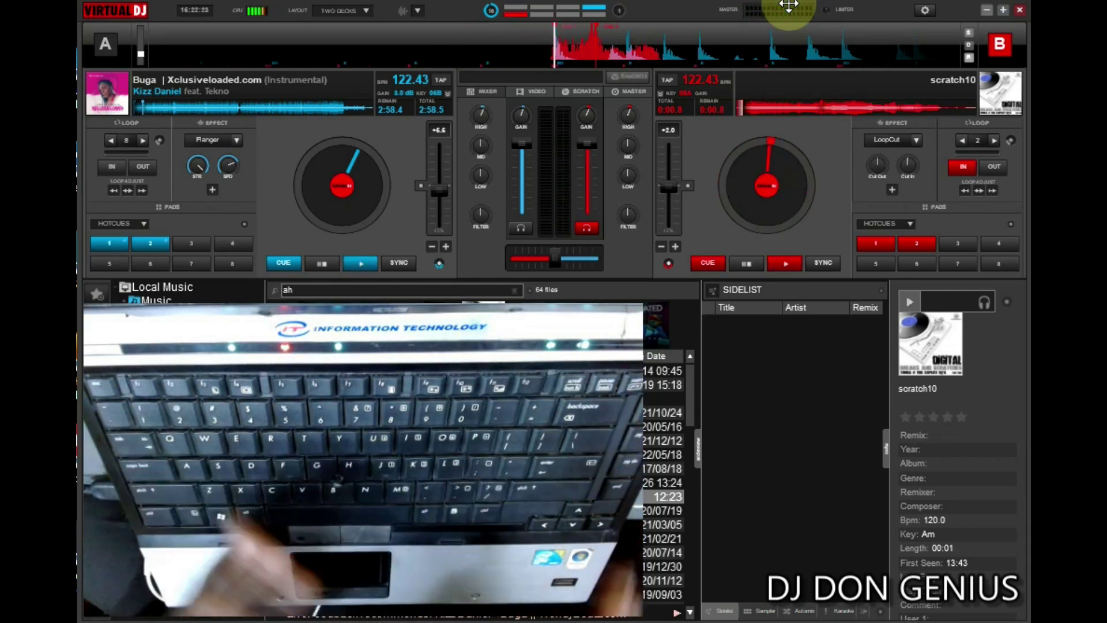
key(space)
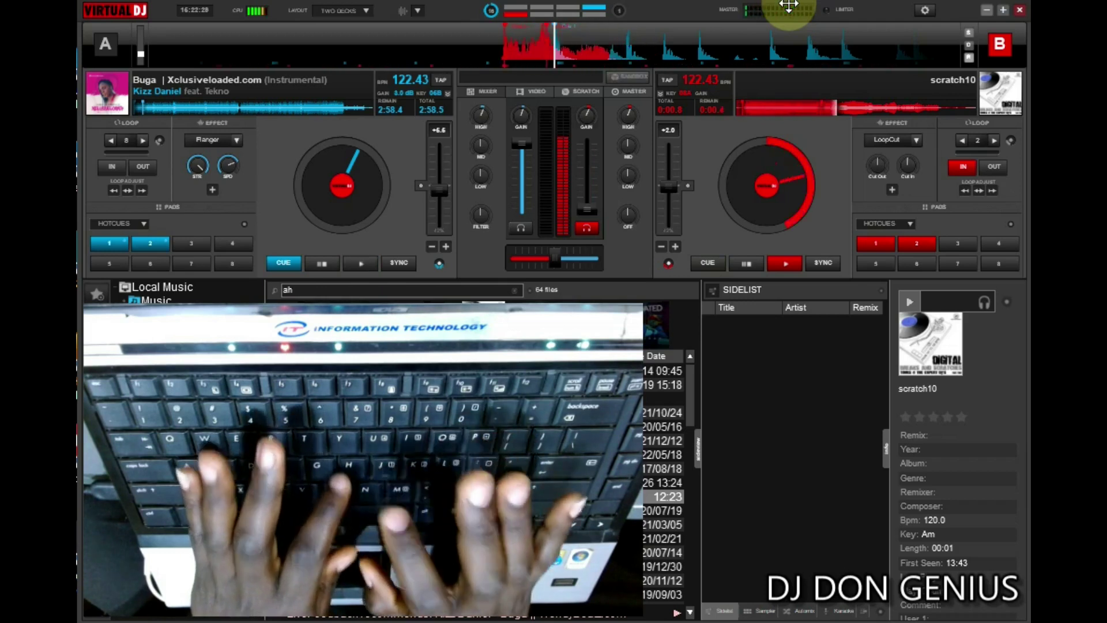
key(j)
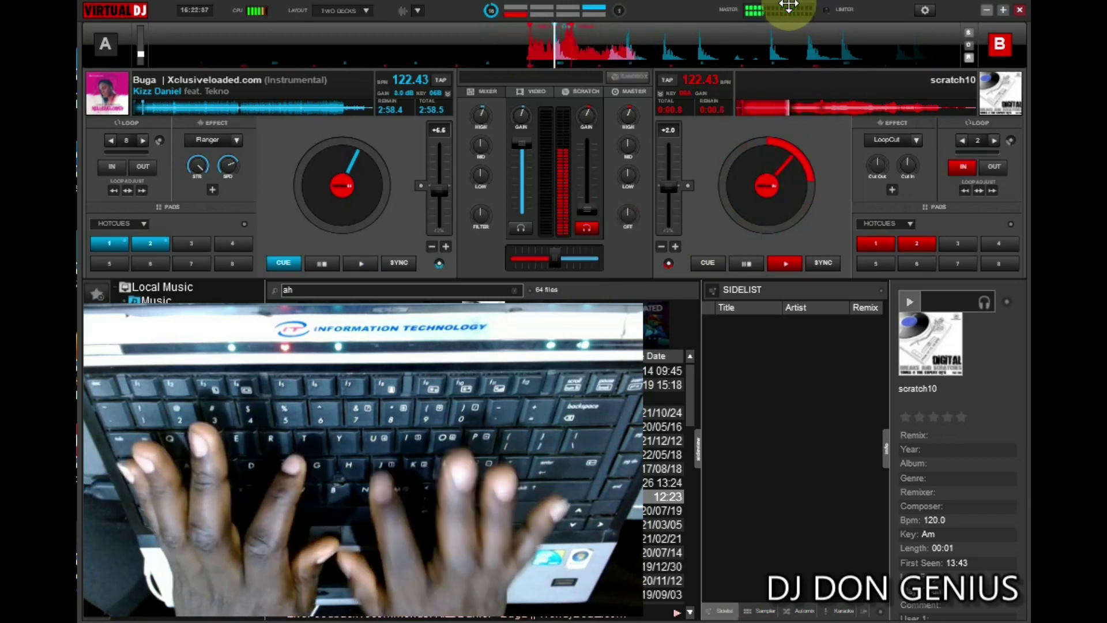
key(space)
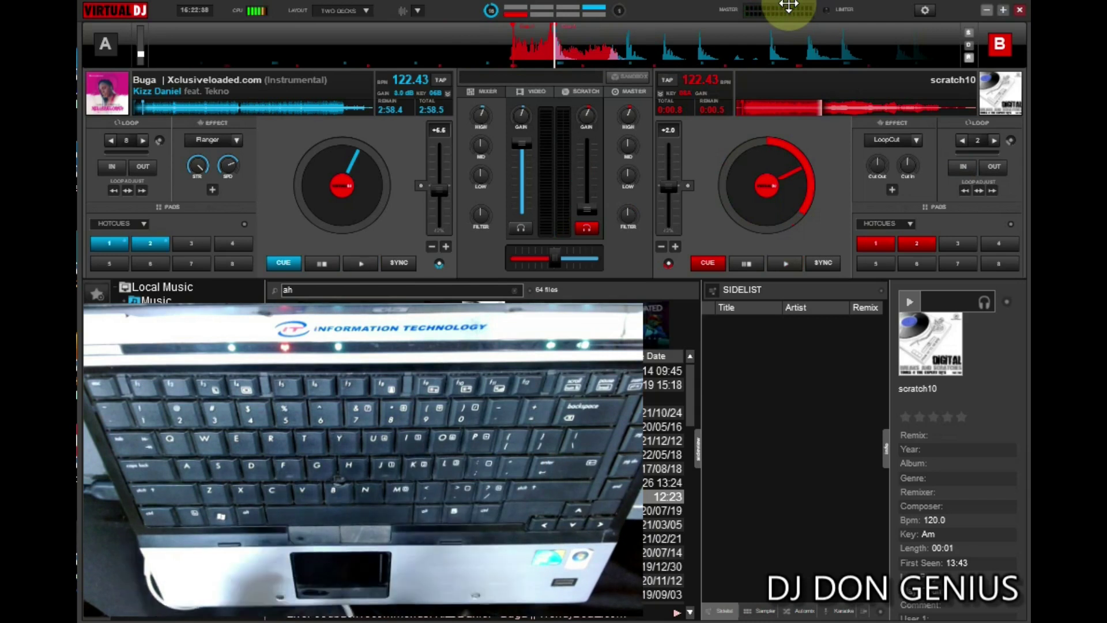
key(space)
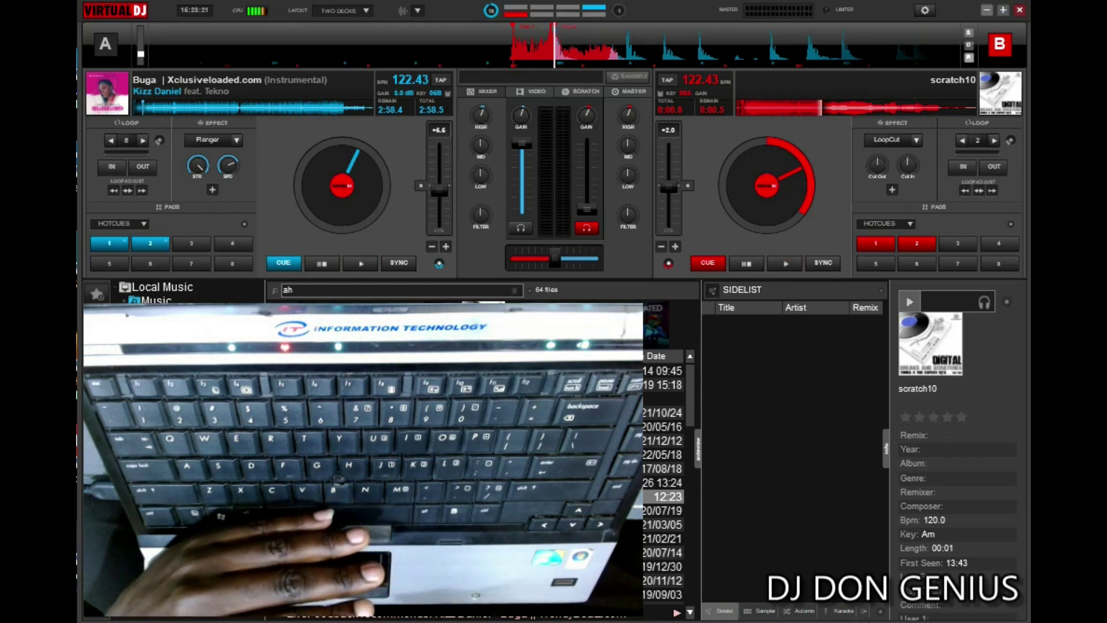
key(space)
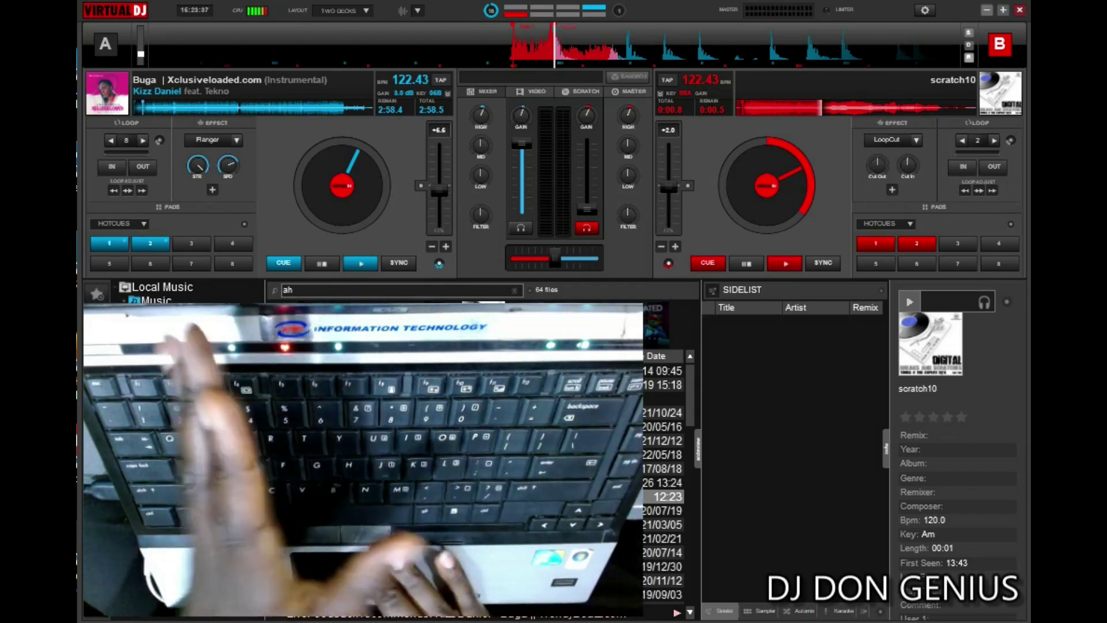
key(space)
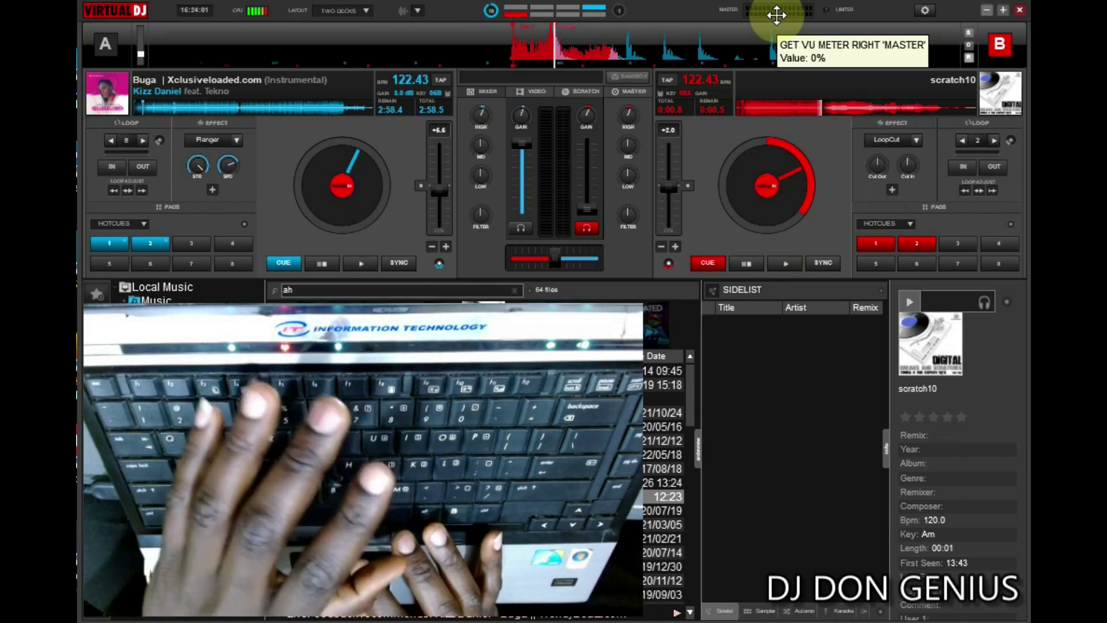
key(space)
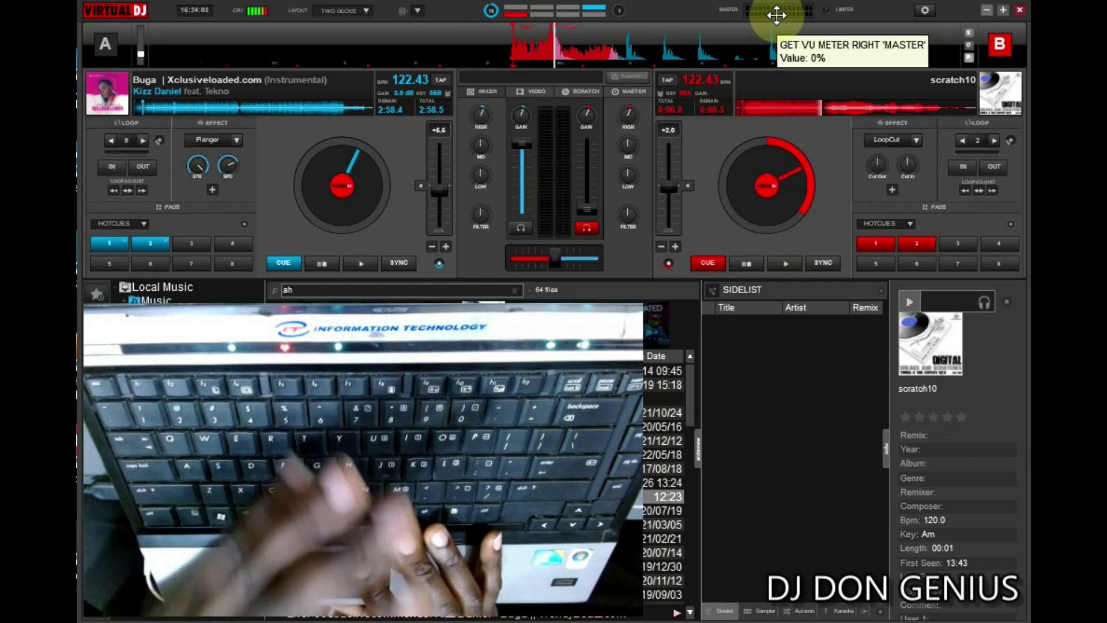
key(space)
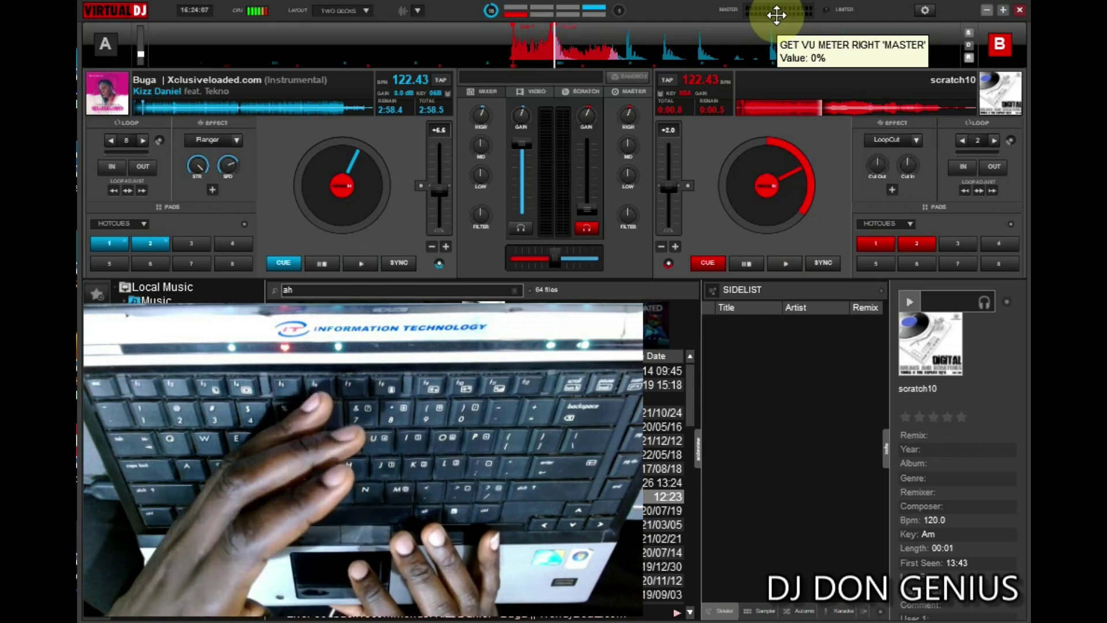
key(space)
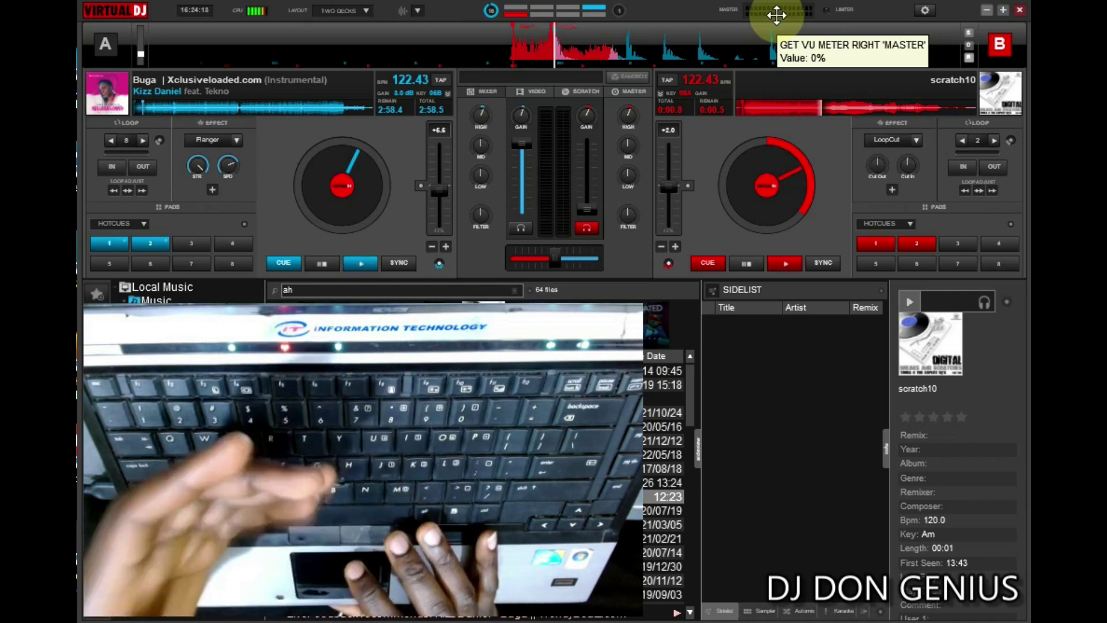
- Open the keyboard controller mapping and look up the action assigned to the C key
click(922, 11)
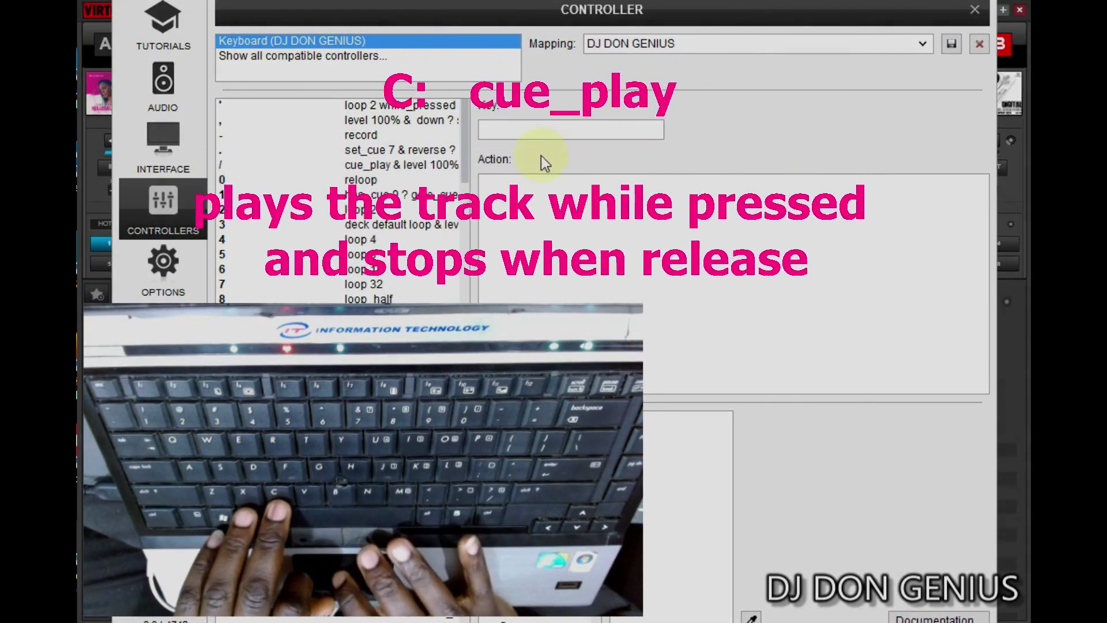
key(c)
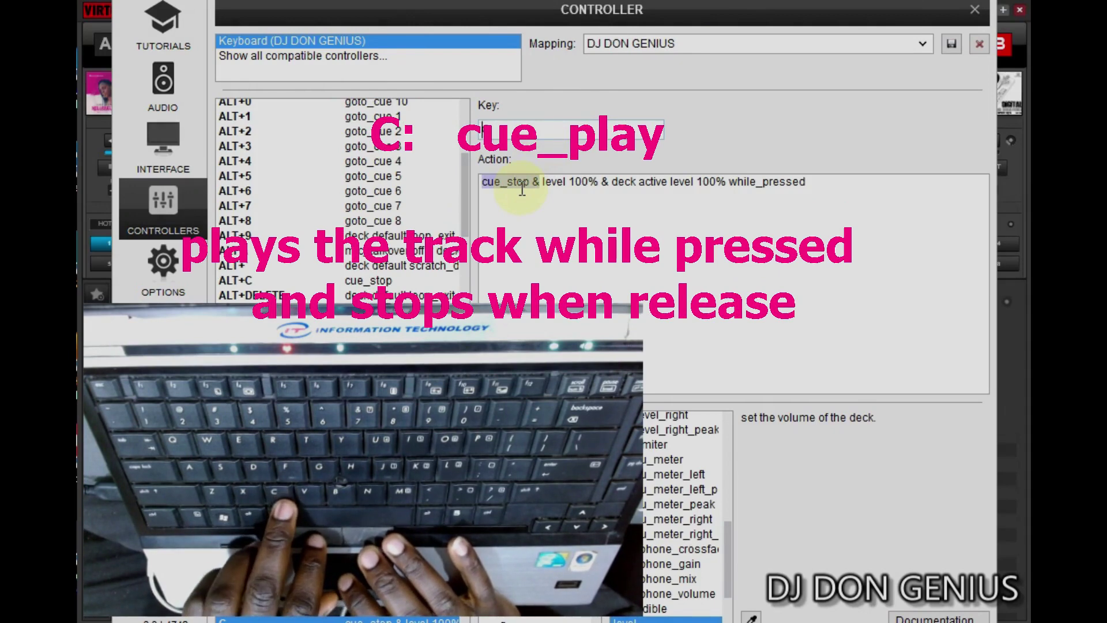
key(c)
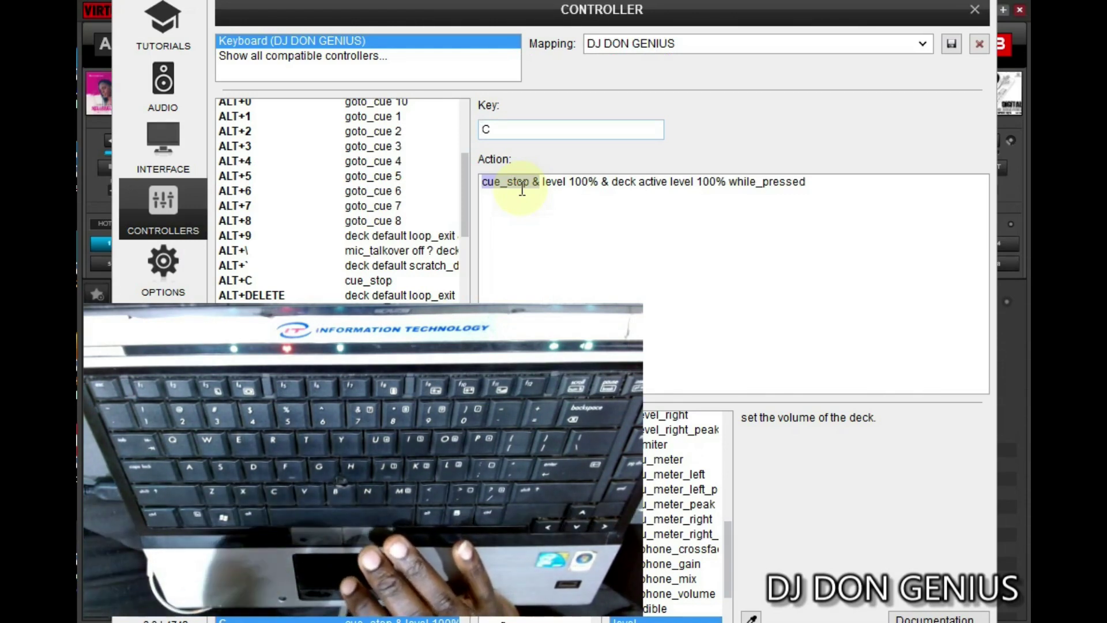
click(520, 189)
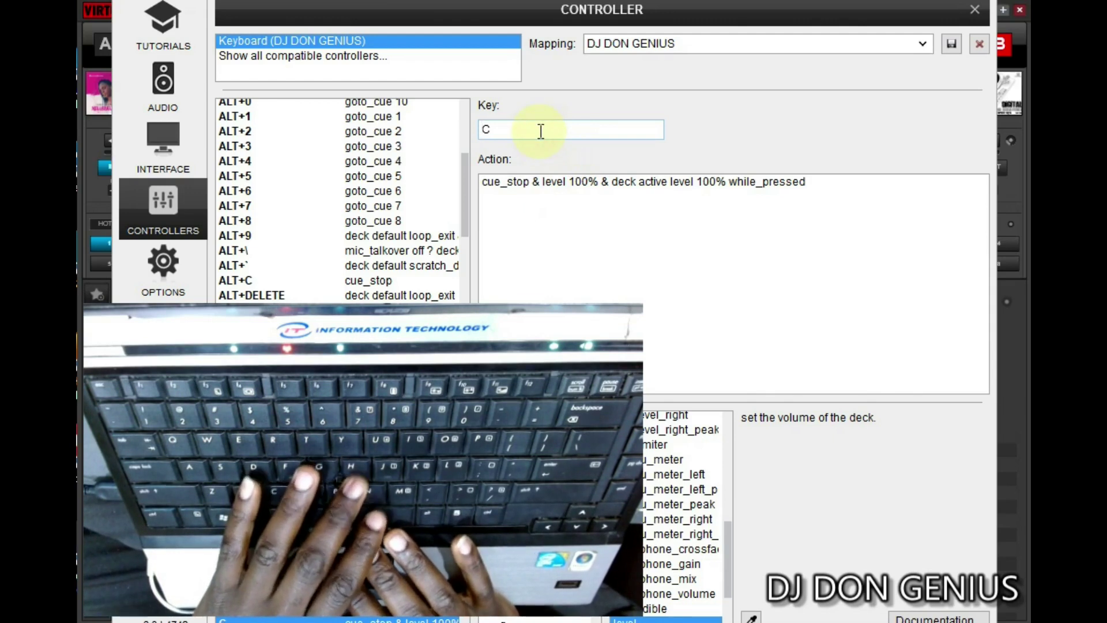
- Look up the action assigned to the J key and examine its hot_cue, up condition and "deck default level 0%" parts
key(h)
key(j)
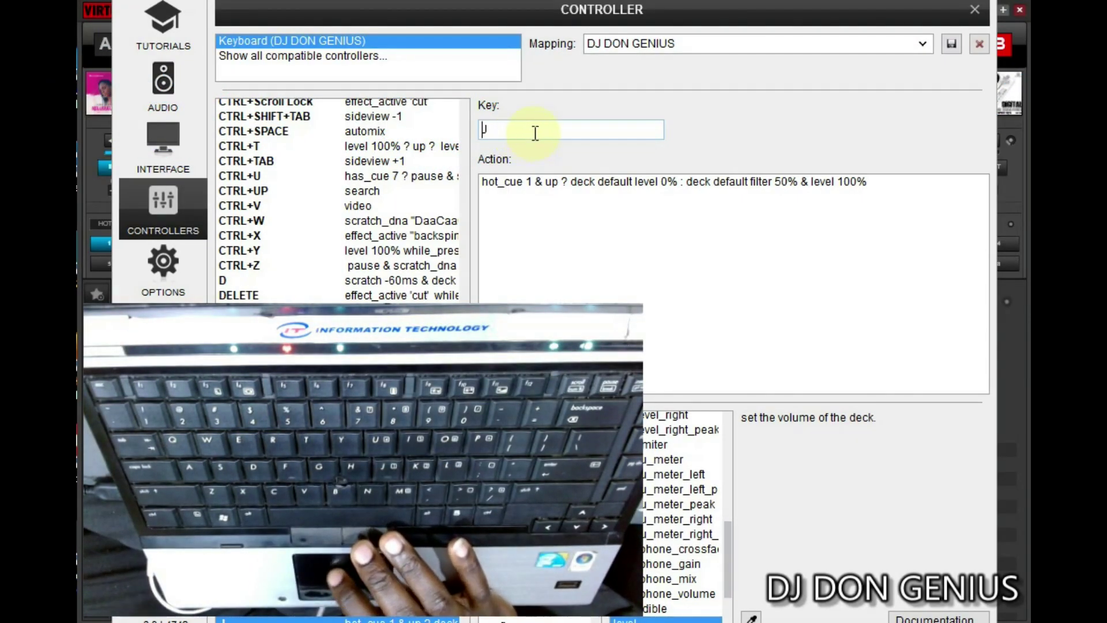
mouse_move(542, 182)
mouse_down()
mouse_move(491, 183)
mouse_move(534, 184)
mouse_up()
click(482, 184)
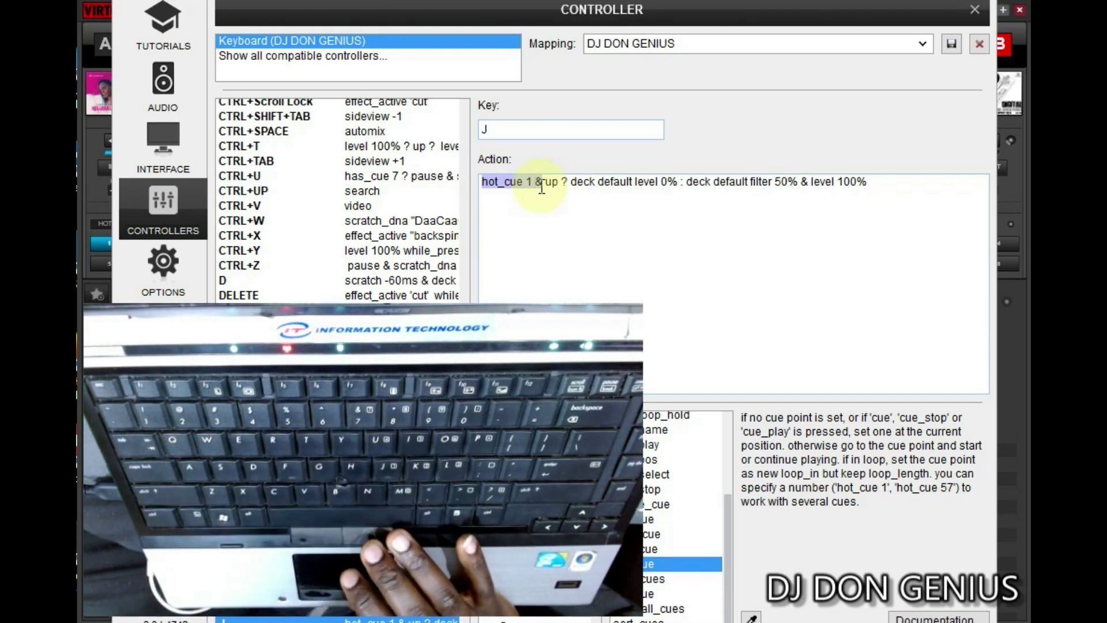
click(546, 184)
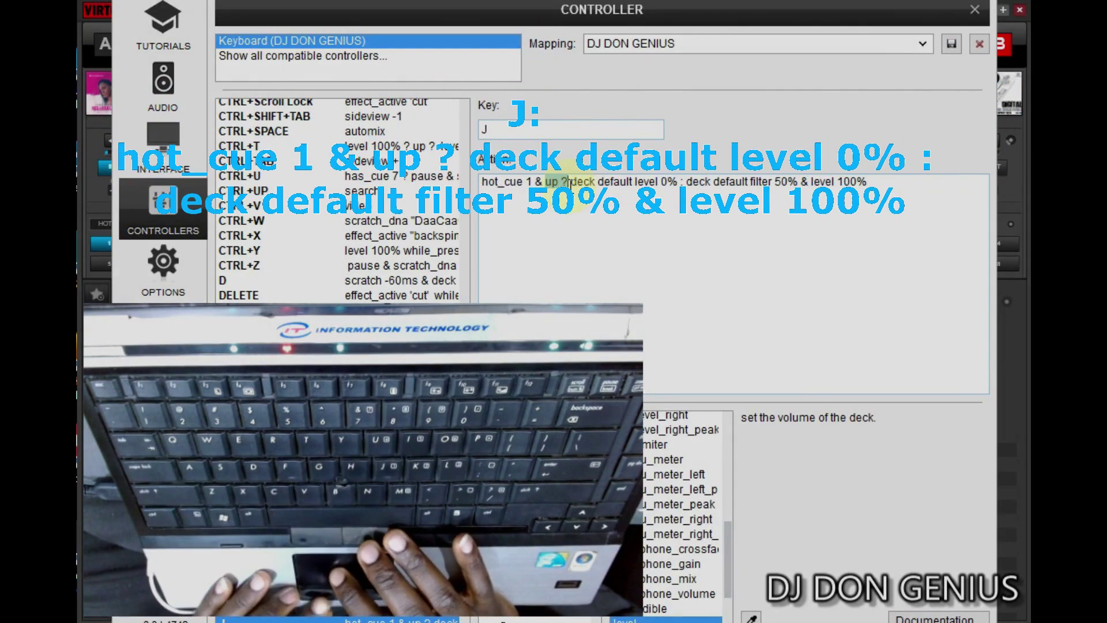
click(570, 184)
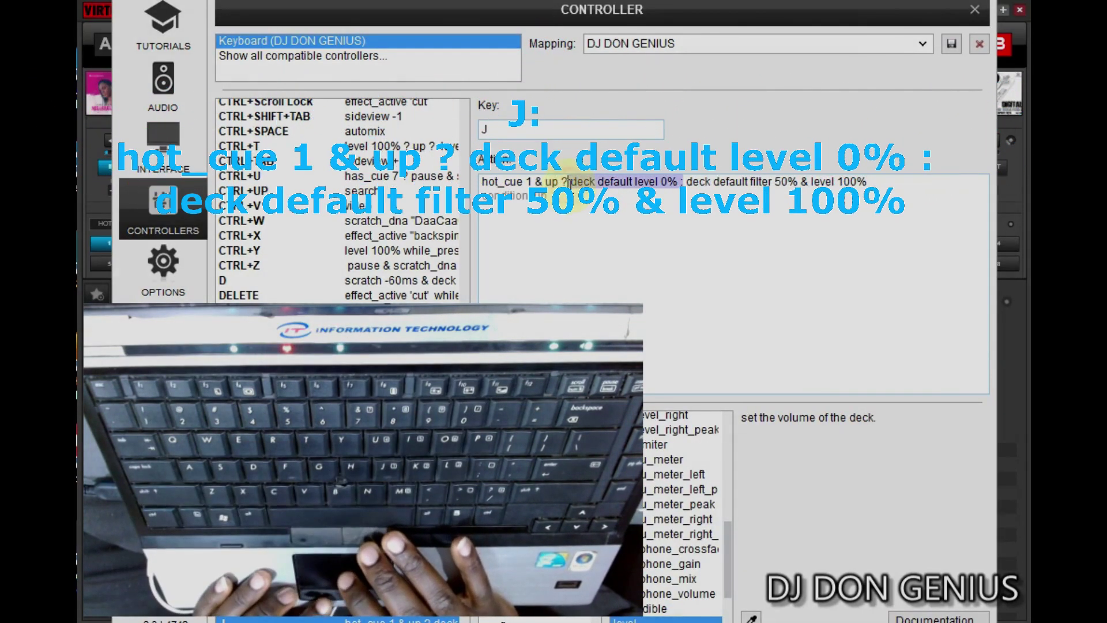
drag(570, 183, 596, 190)
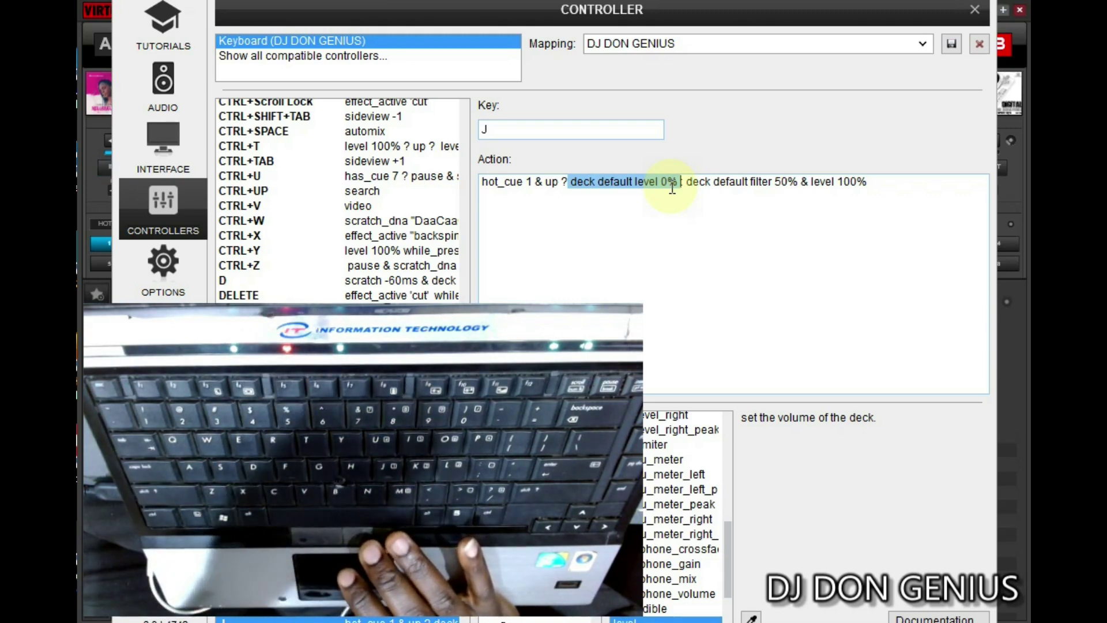
- Examine the alternative branch of the J key's action, covering the deck filter and "level 100%" parts
click(685, 183)
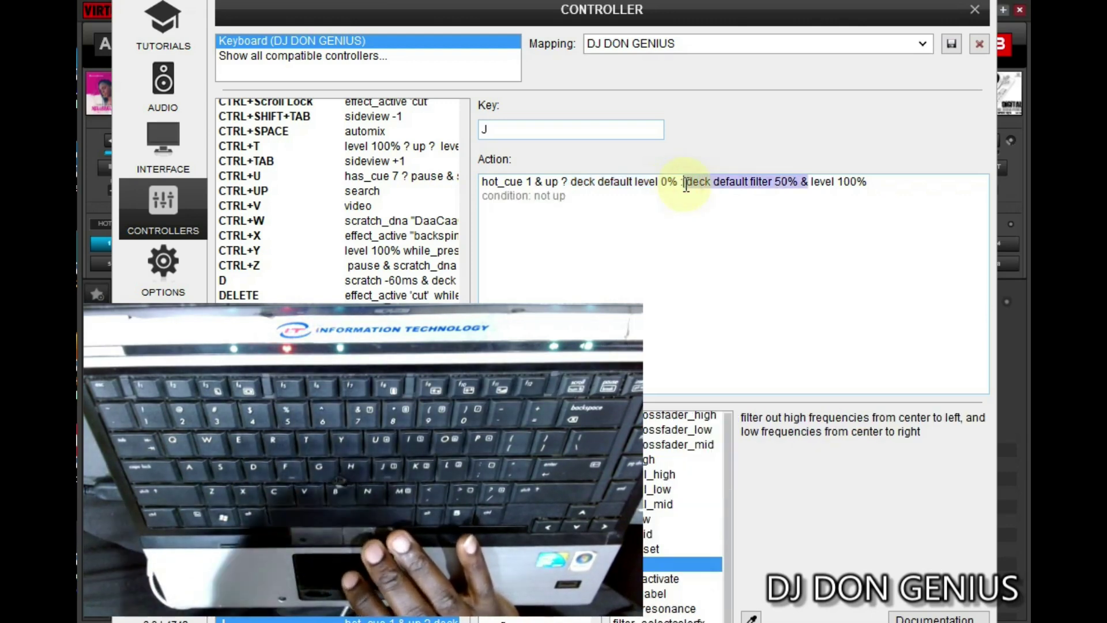
mouse_move(699, 187)
mouse_down()
mouse_move(868, 178)
mouse_move(715, 198)
mouse_up()
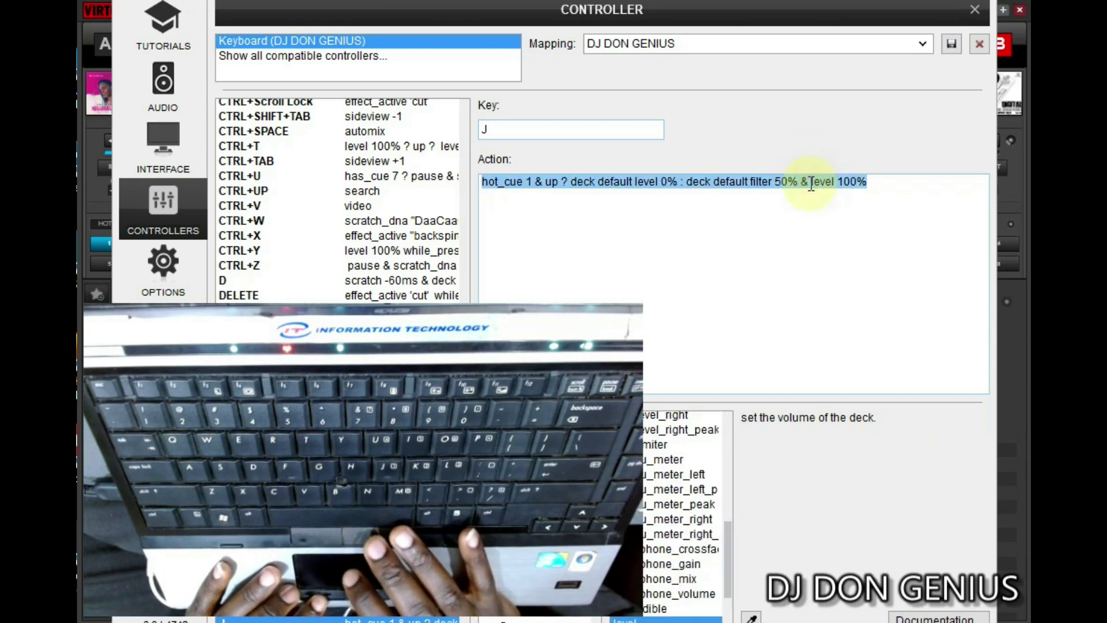
shift+click(811, 183)
double_click(813, 182)
drag(874, 182, 875, 182)
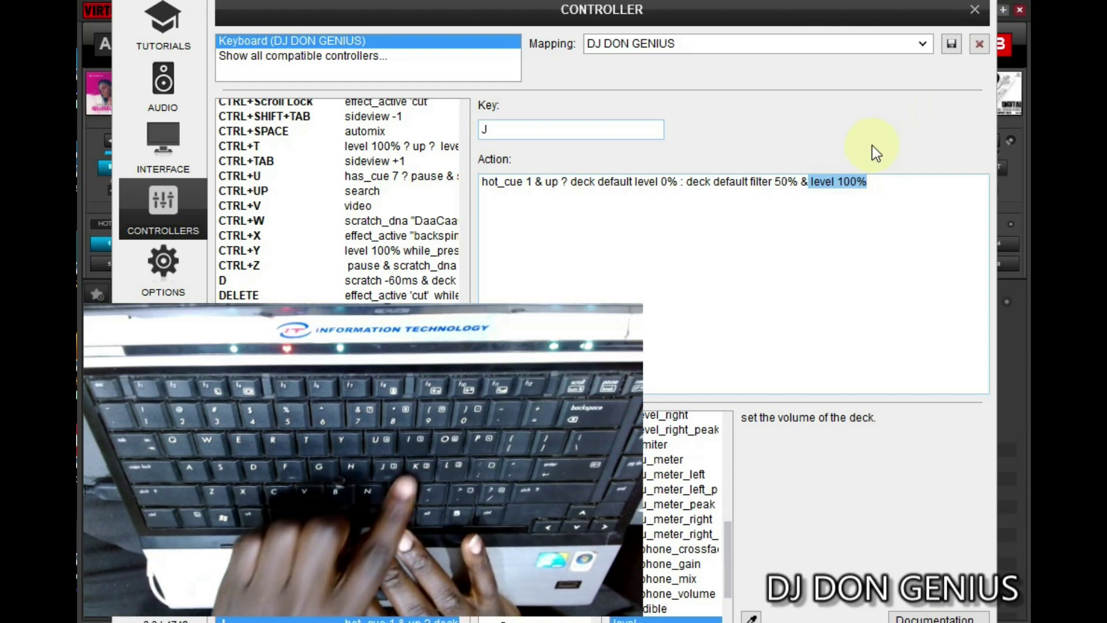
- Look up the action assigned to the K key, examine its hot cue number, and close the controller settings
click(568, 132)
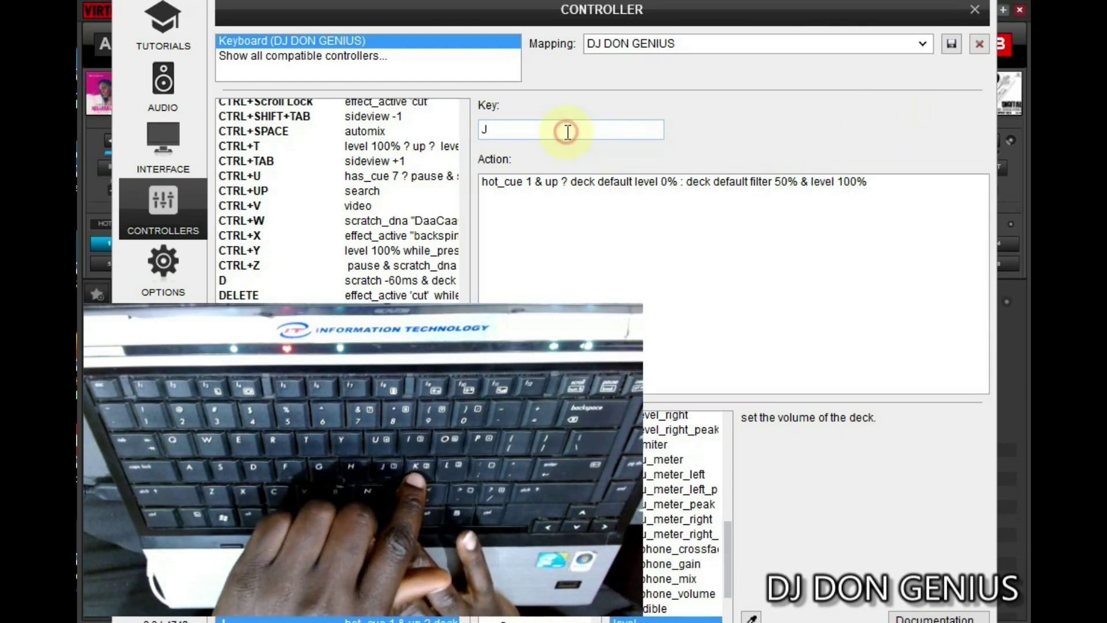
key(k)
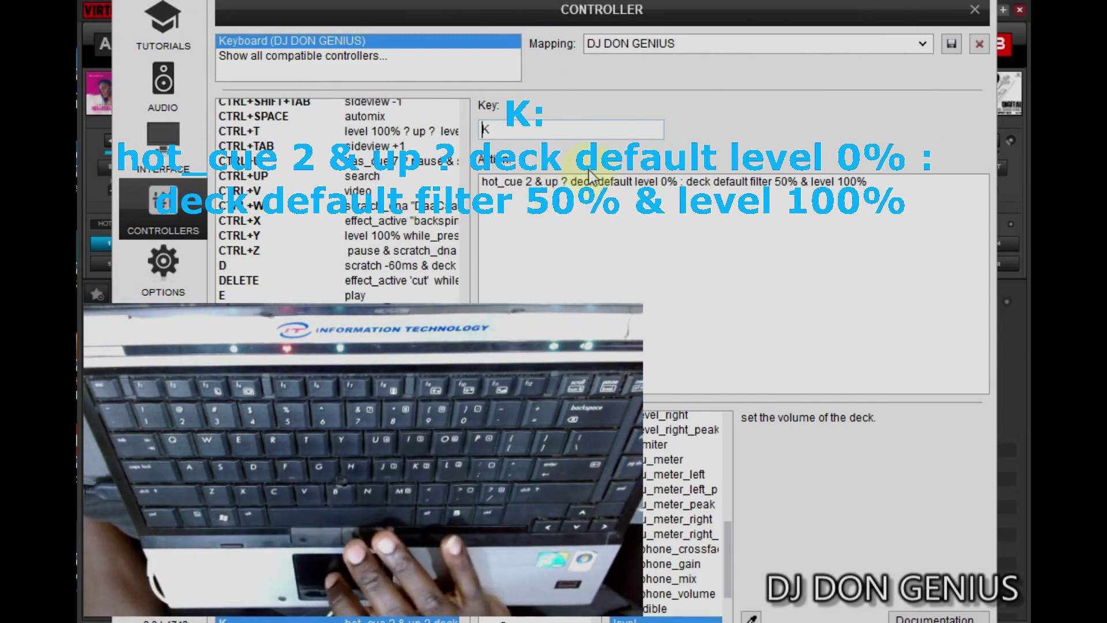
drag(903, 207, 473, 205)
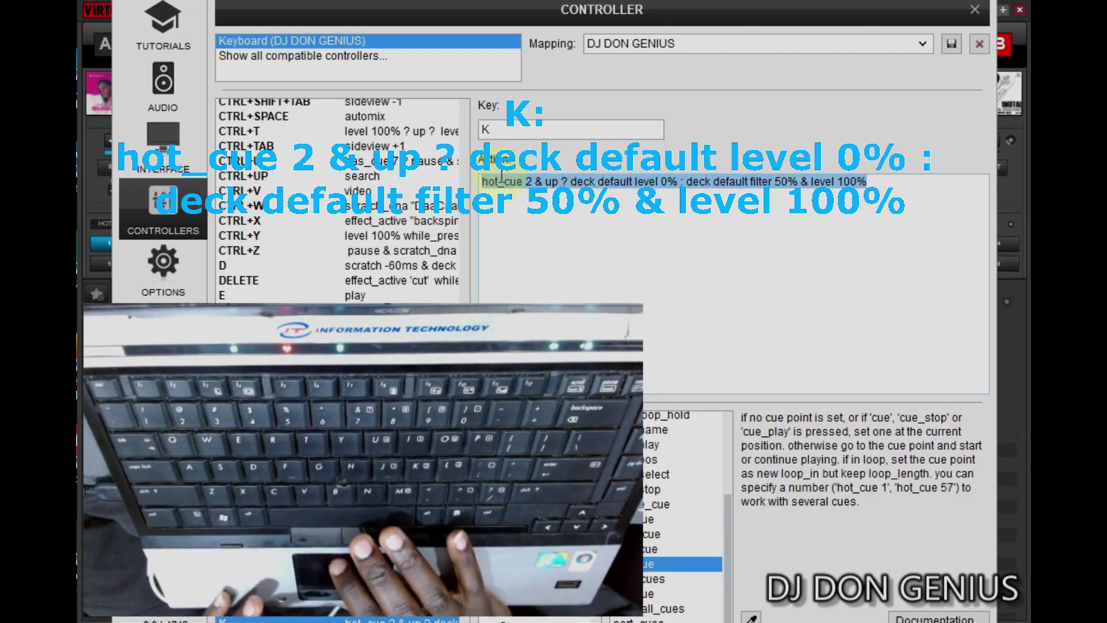
click(555, 129)
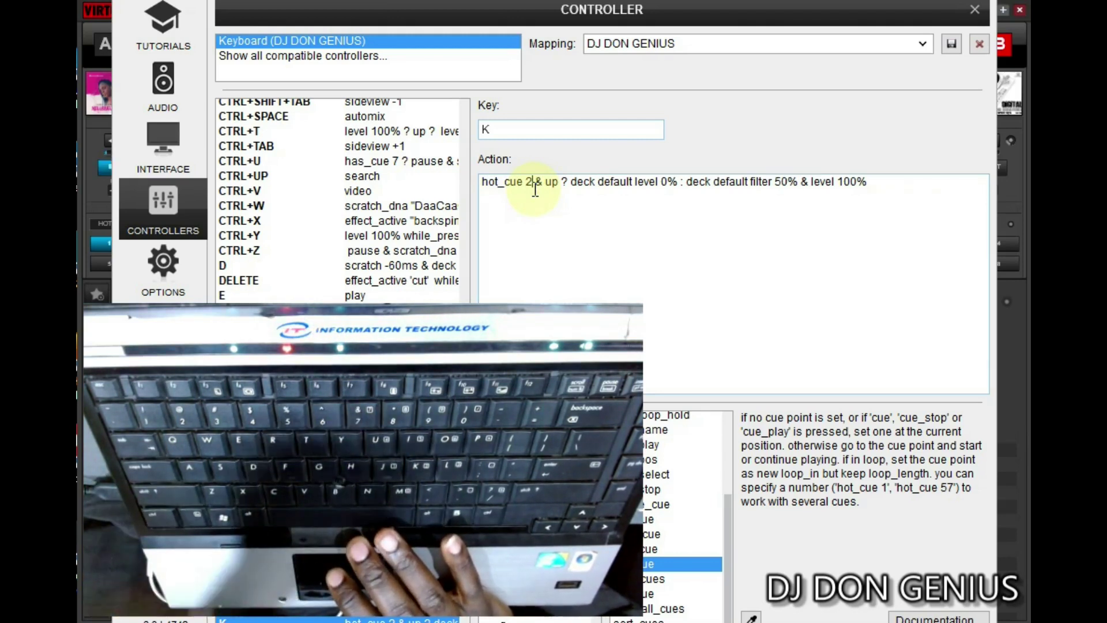
click(974, 18)
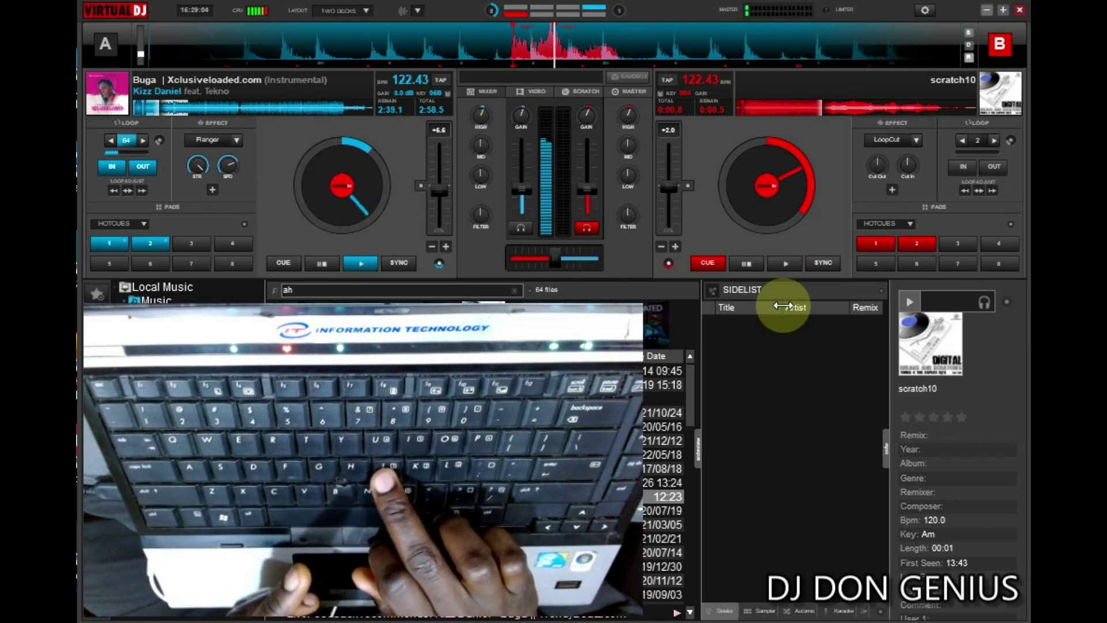
- Trigger scratch10's hot cues on deck B in turn, with the level raised only while each cue is held
key(j)
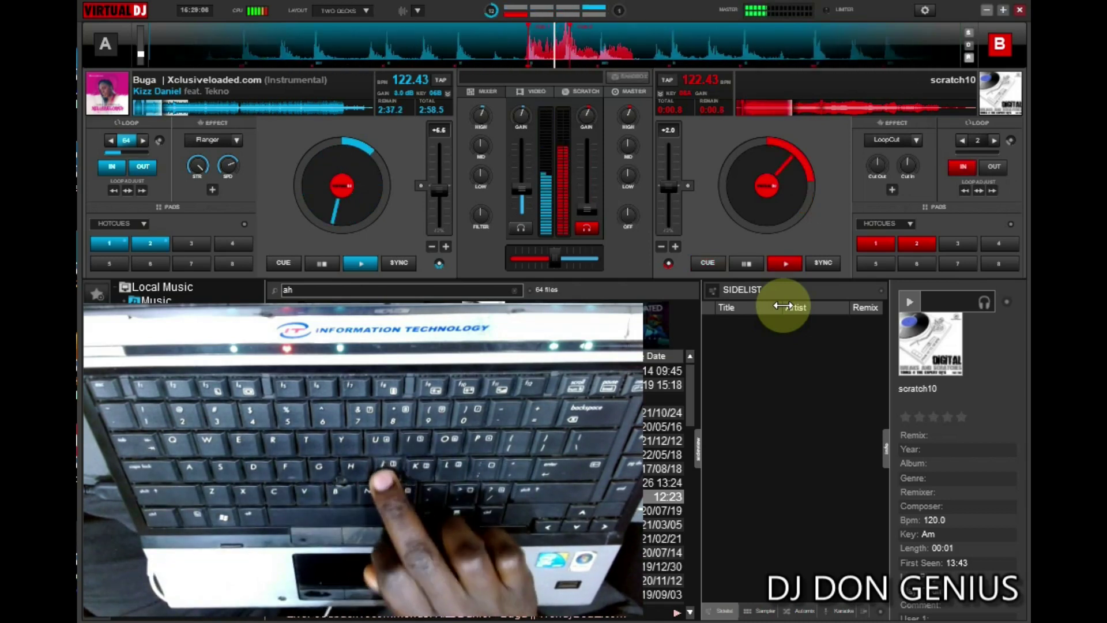
key(k)
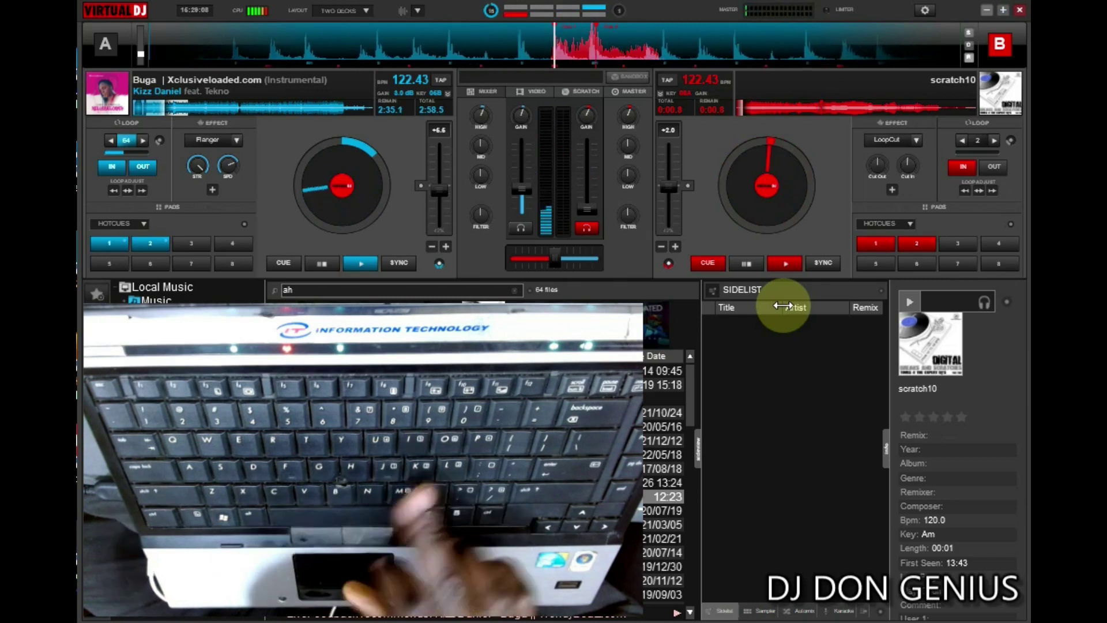
key(l)
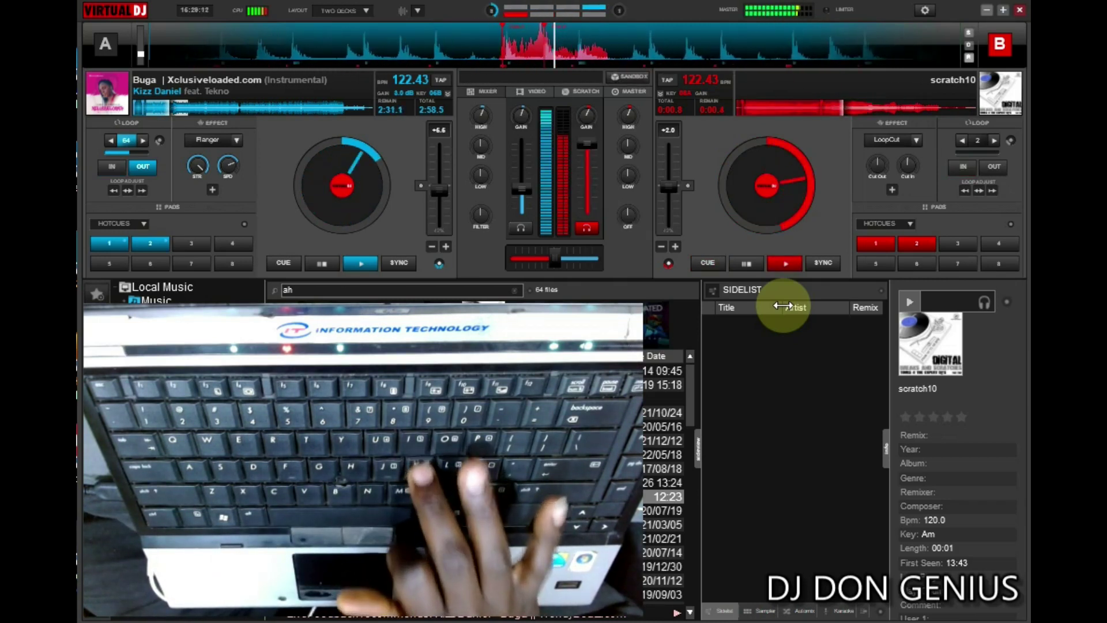
key(k)
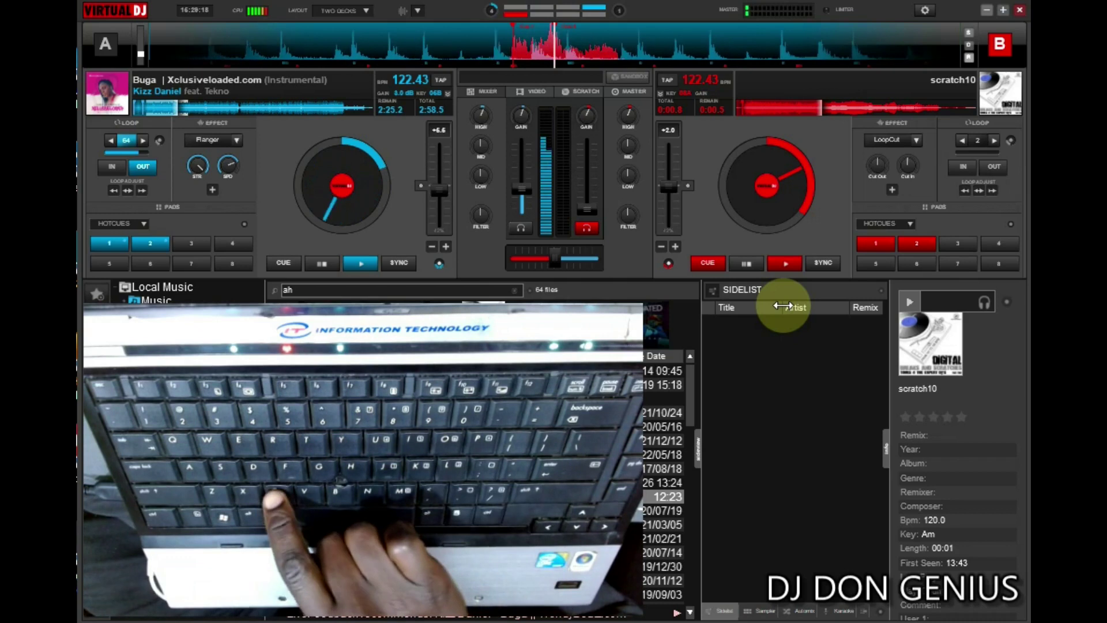
- Reopen the keyboard mapping, examine the cue_stop and while_pressed parts of the C key's action, and close the settings
click(924, 11)
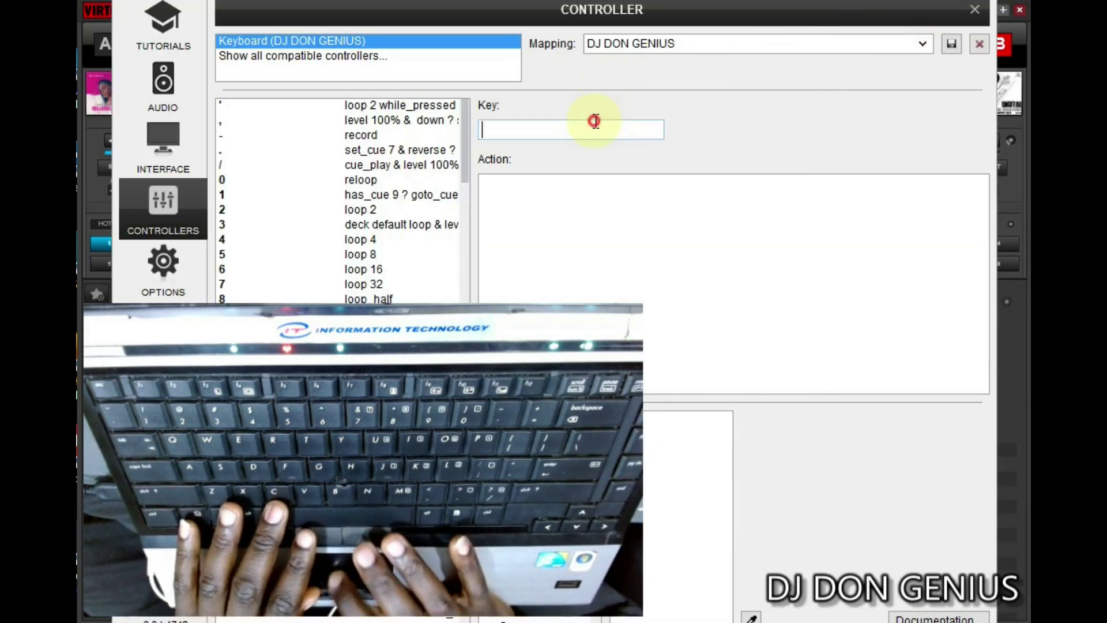
key(c)
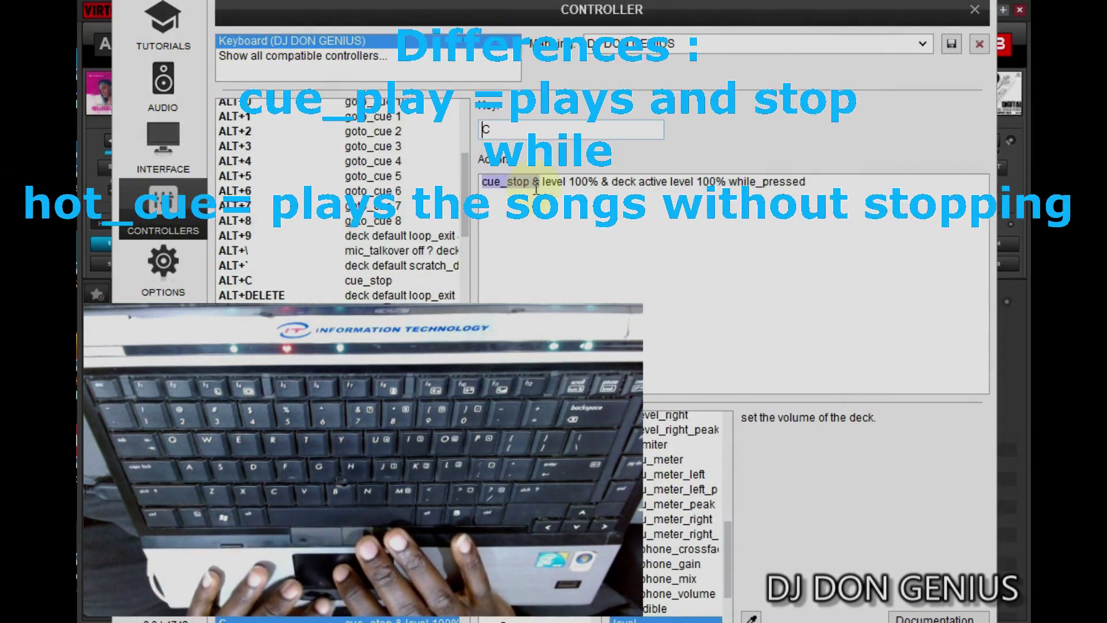
drag(532, 183, 474, 187)
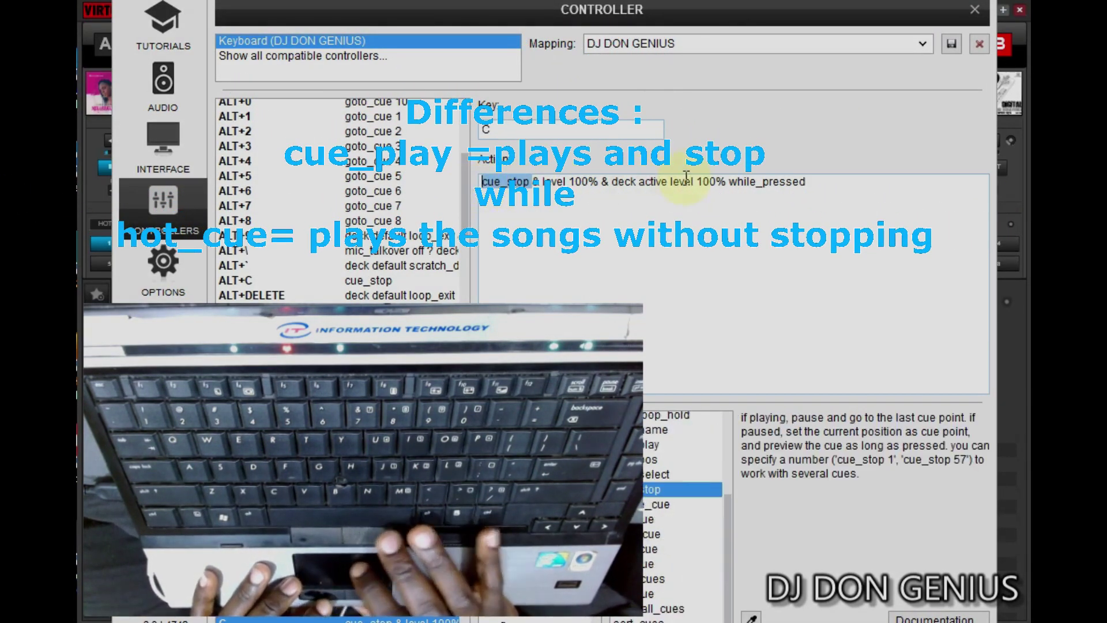
drag(726, 182, 819, 196)
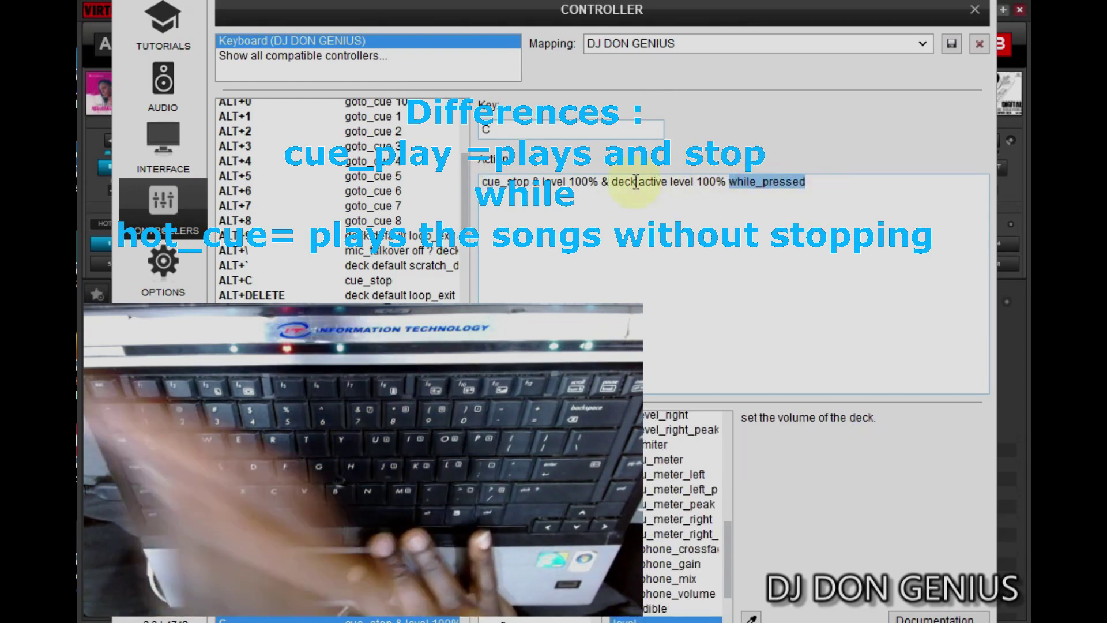
drag(529, 183, 467, 191)
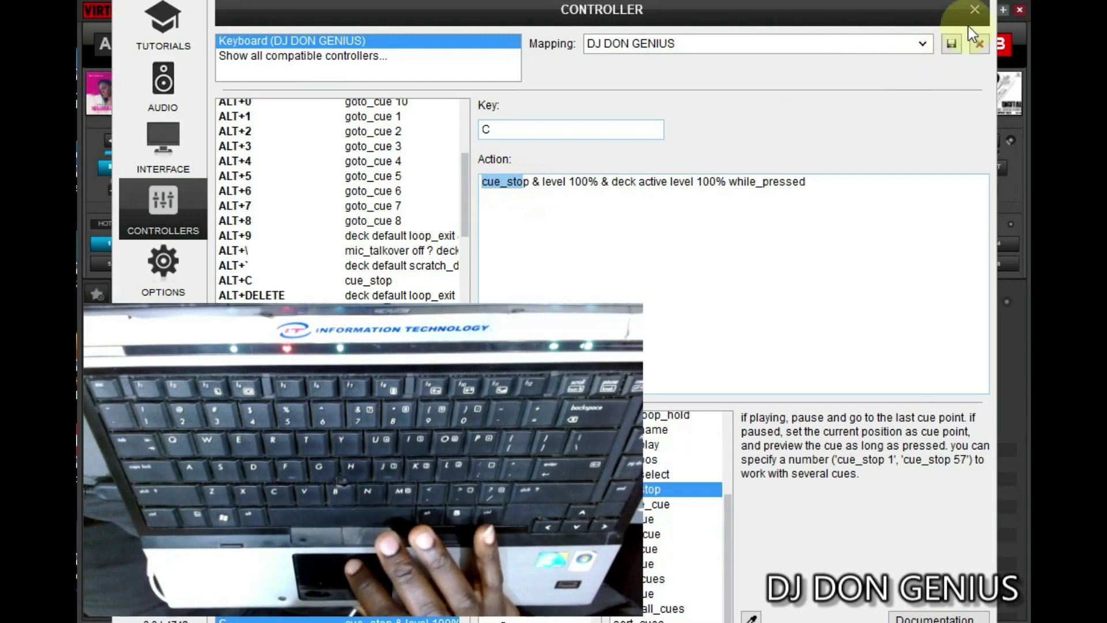
click(974, 13)
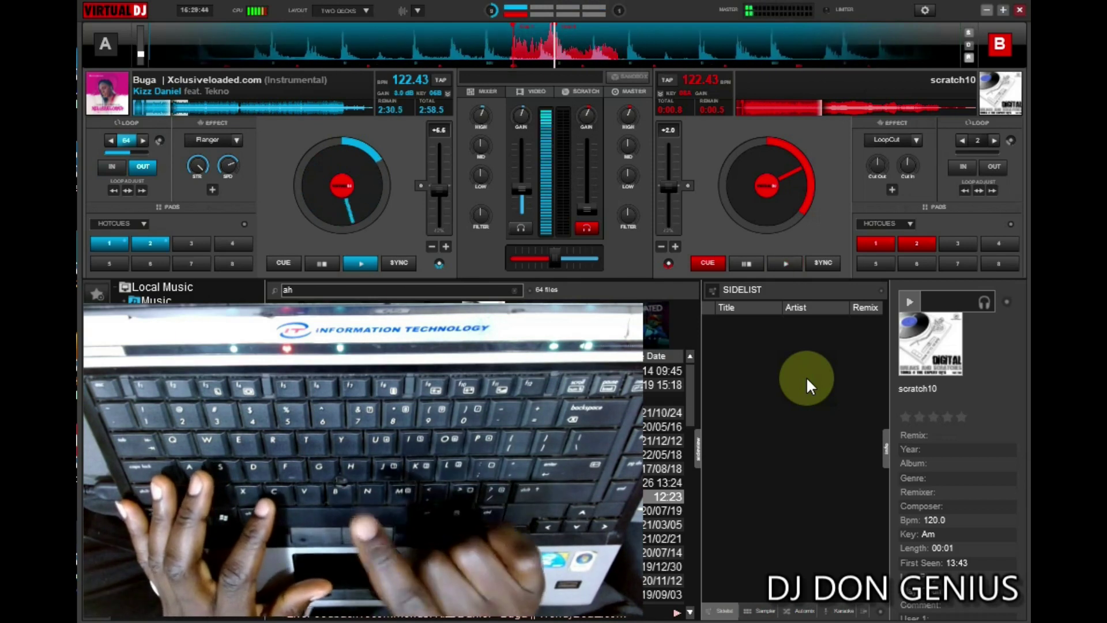
key(space)
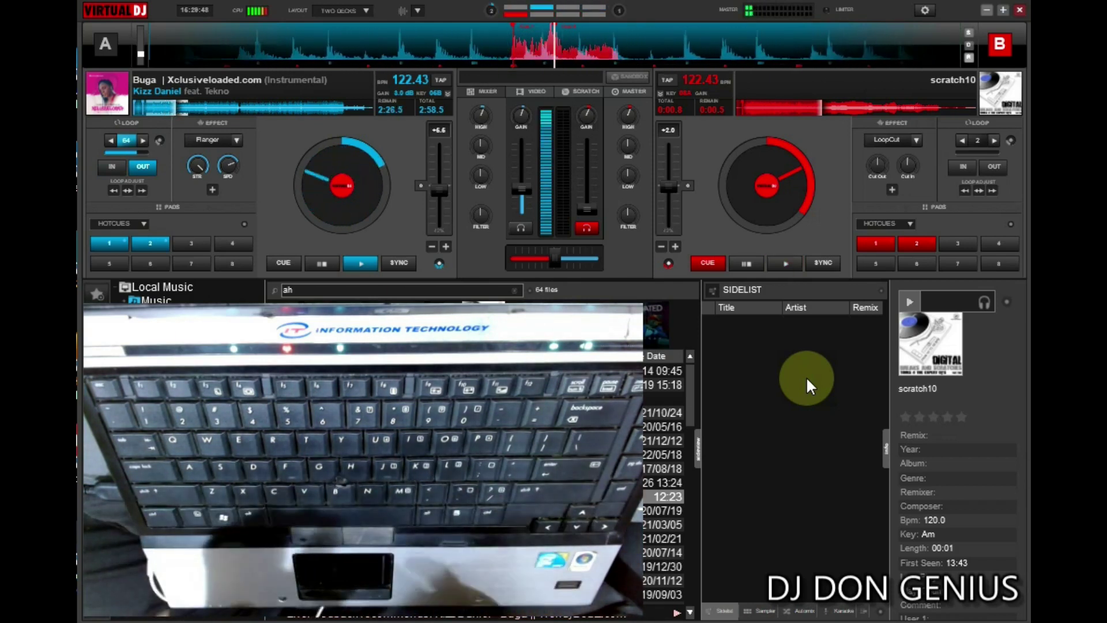
key(space)
key(space)
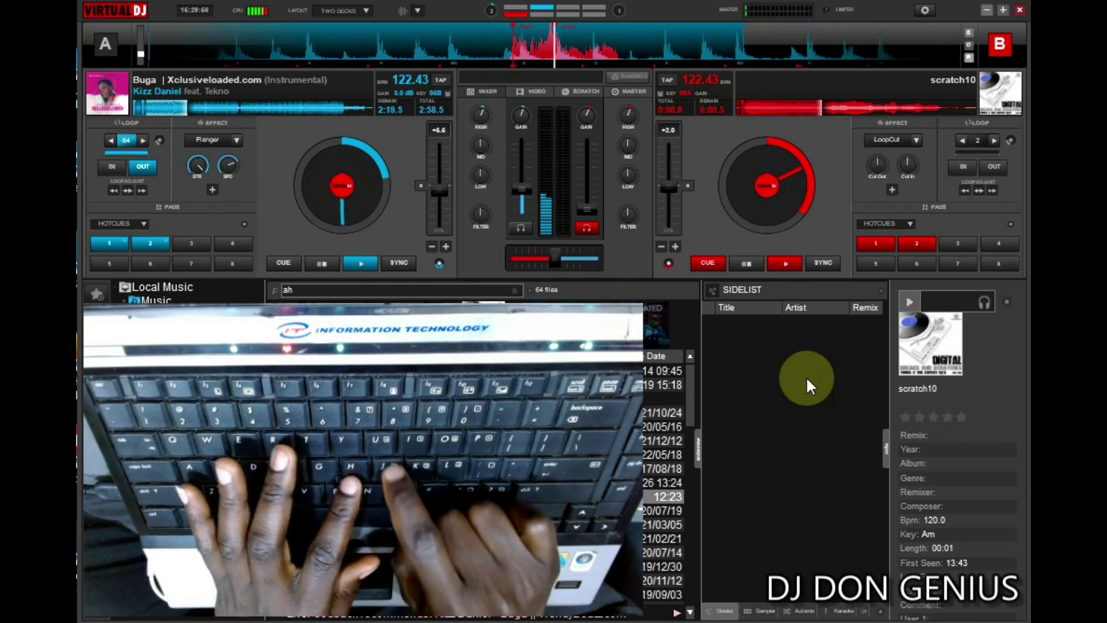
key(space)
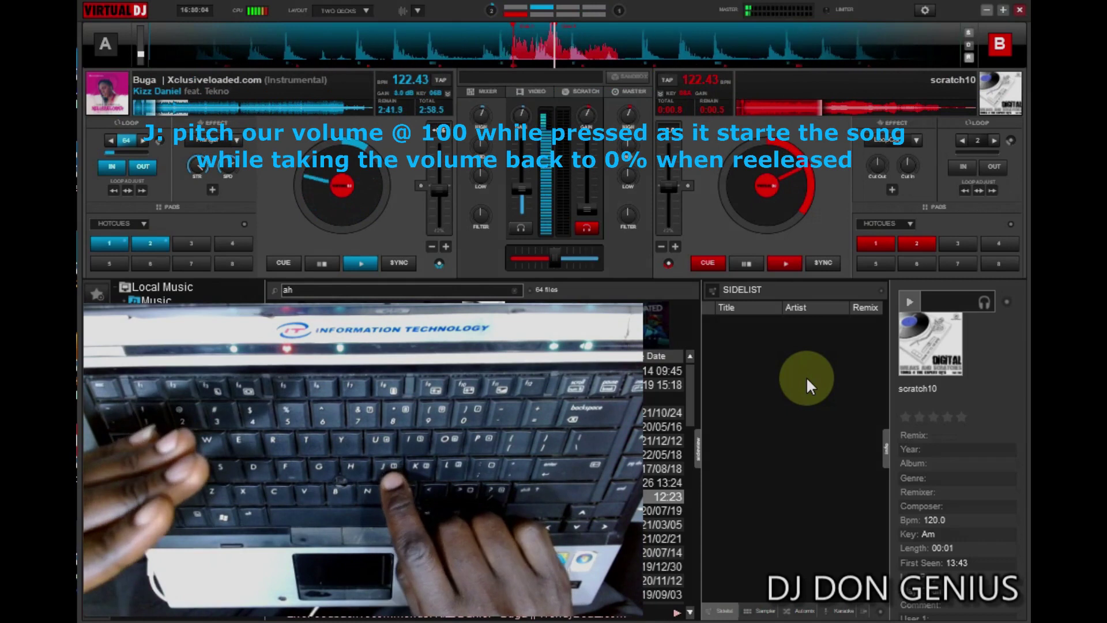
- Return scratch10 to its first cue on deck B and retrigger it repeatedly with the cue-stop mapping at full level
key(j)
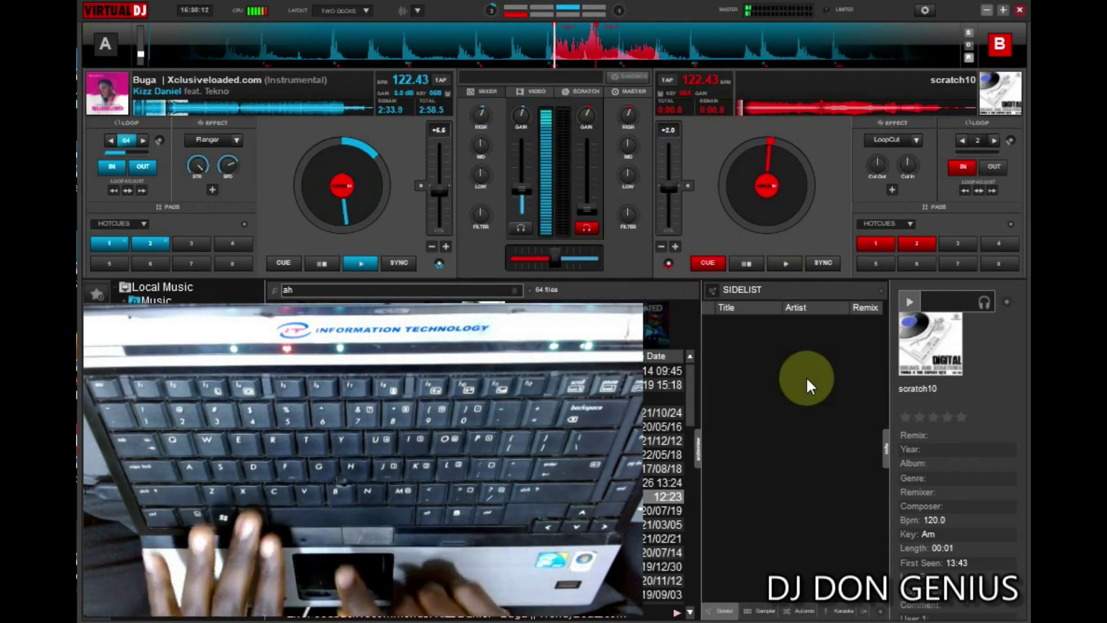
key(c)
key(c)
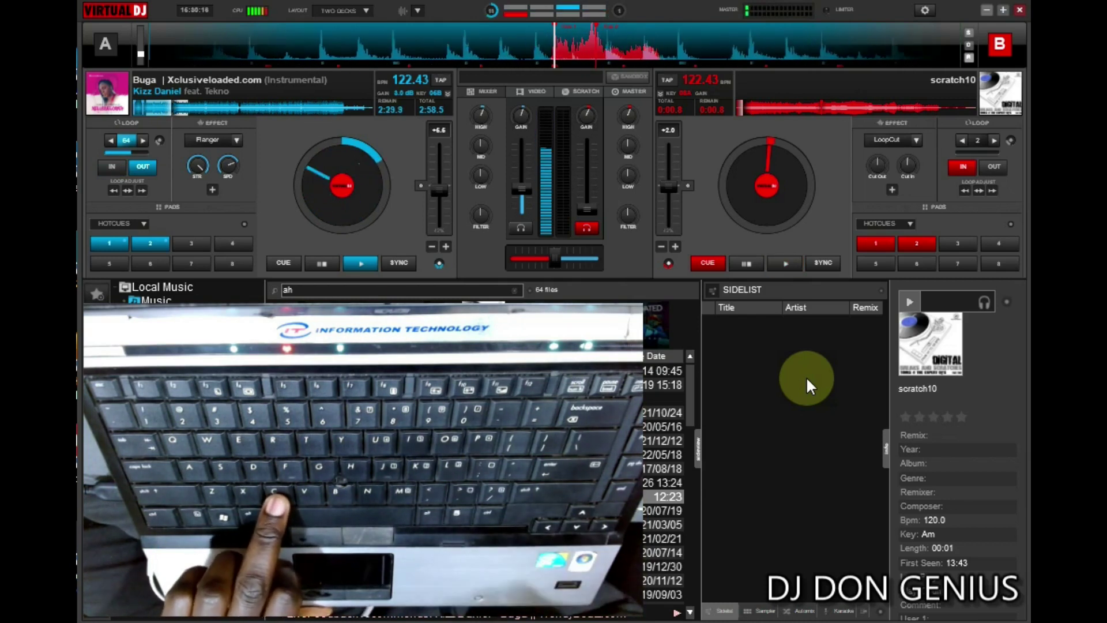
key(c)
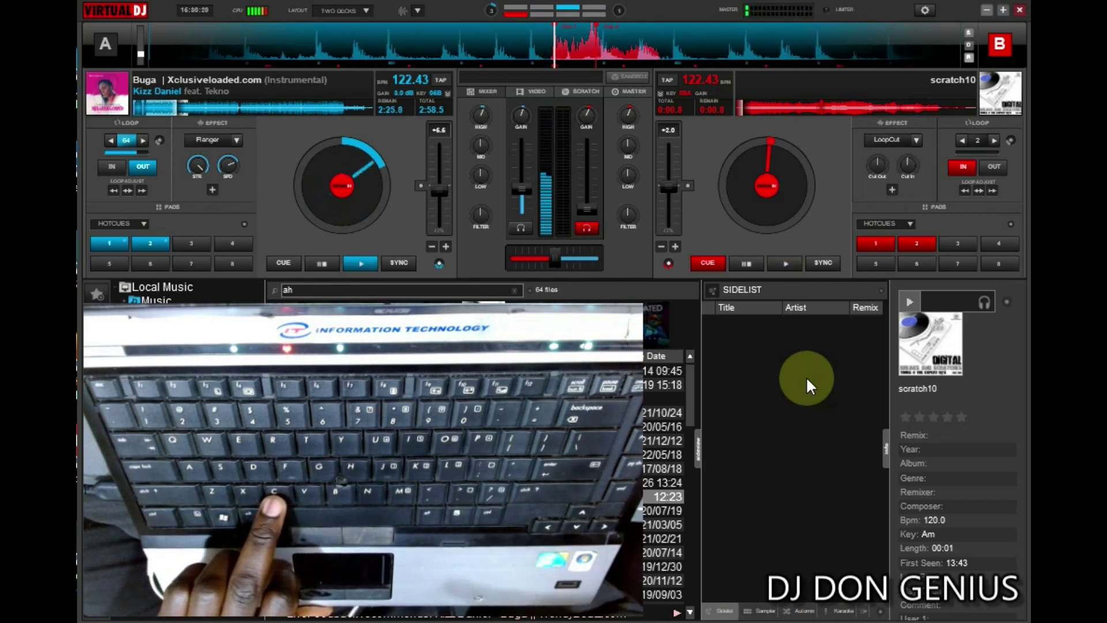
key(c)
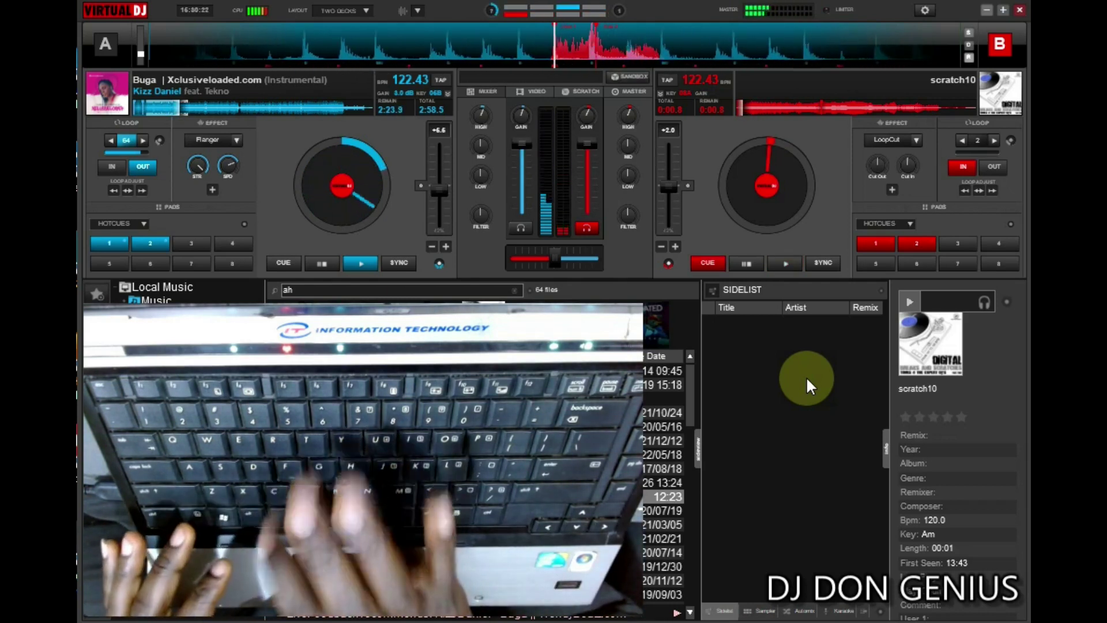
key(c)
key(c)
key(c)
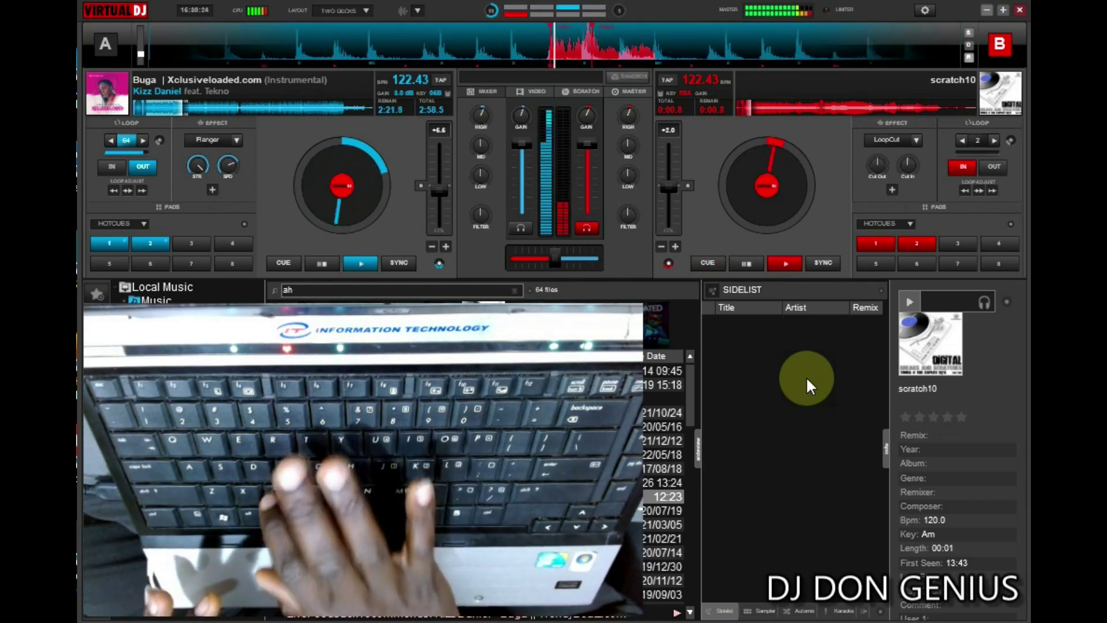
key(c)
key(c)
key(c)
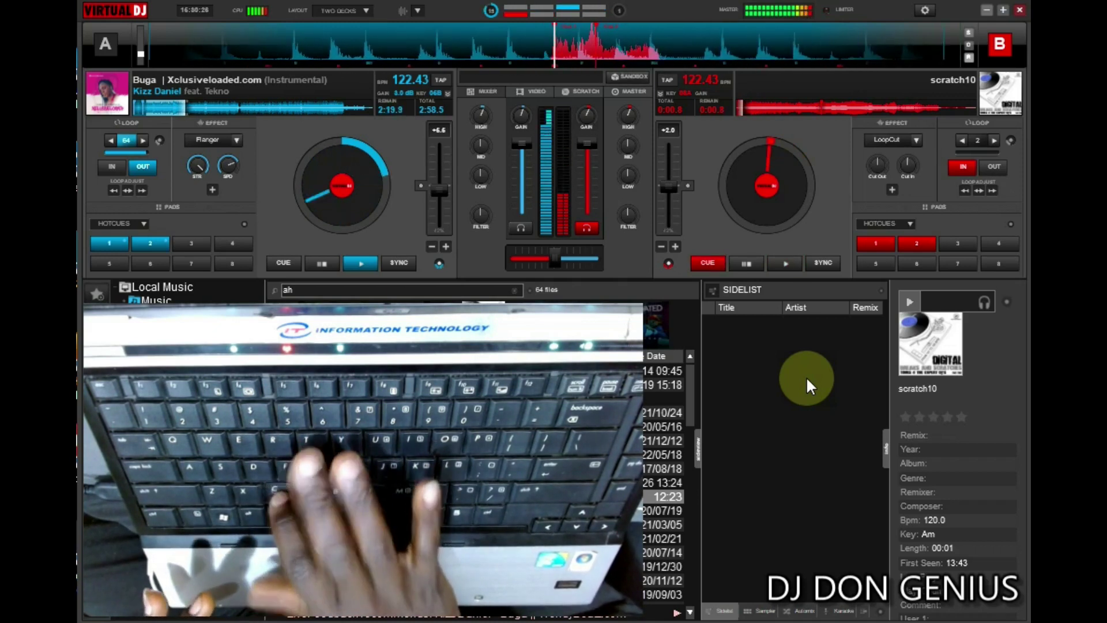
key(c)
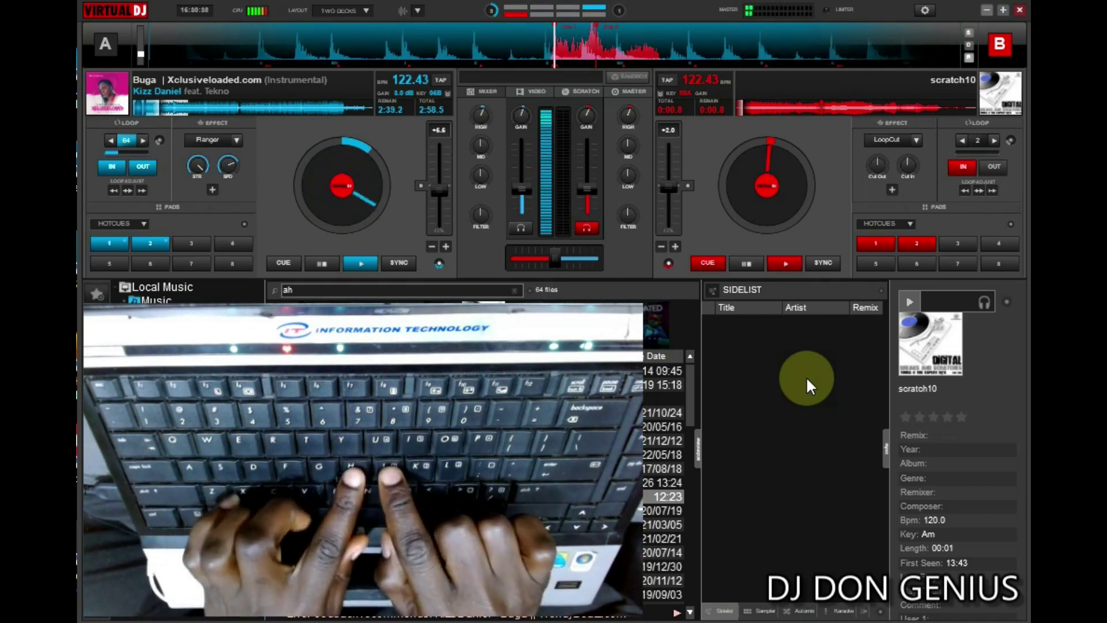
- Retrigger scratch10's first hot cue repeatedly on deck B at full level, then stop playback
key(space)
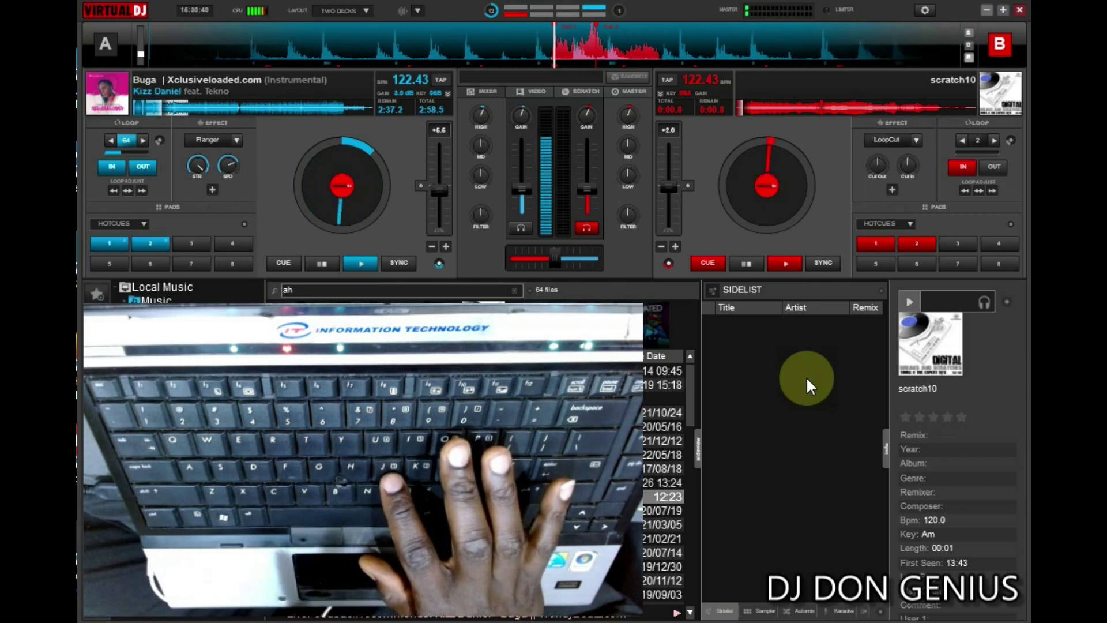
key(space)
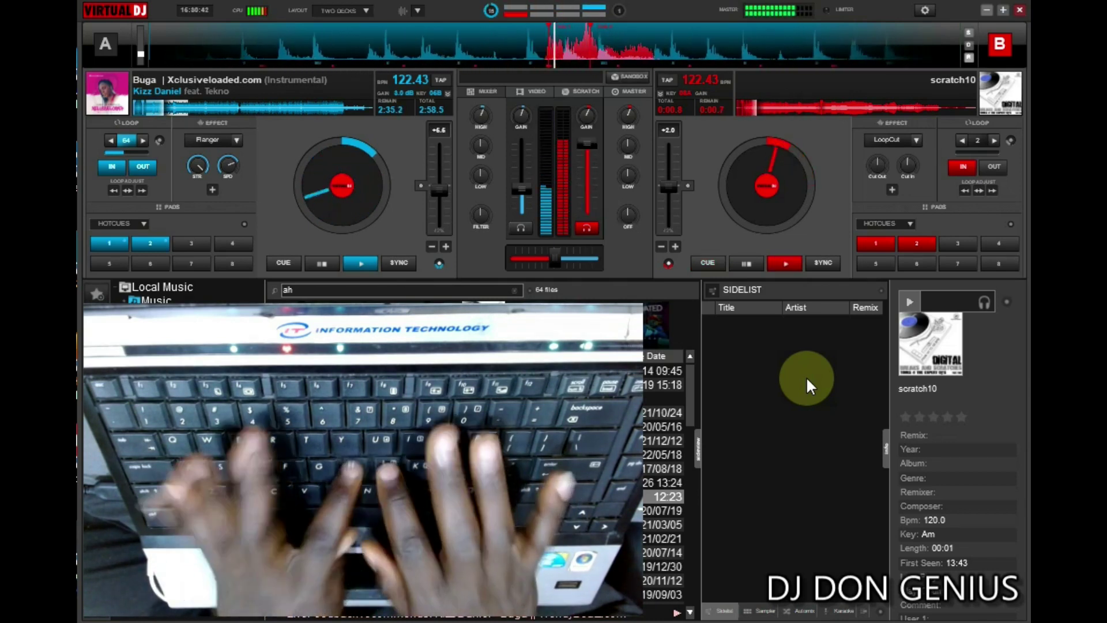
key(j)
key(j)
key(j)
key(j)
key(j)
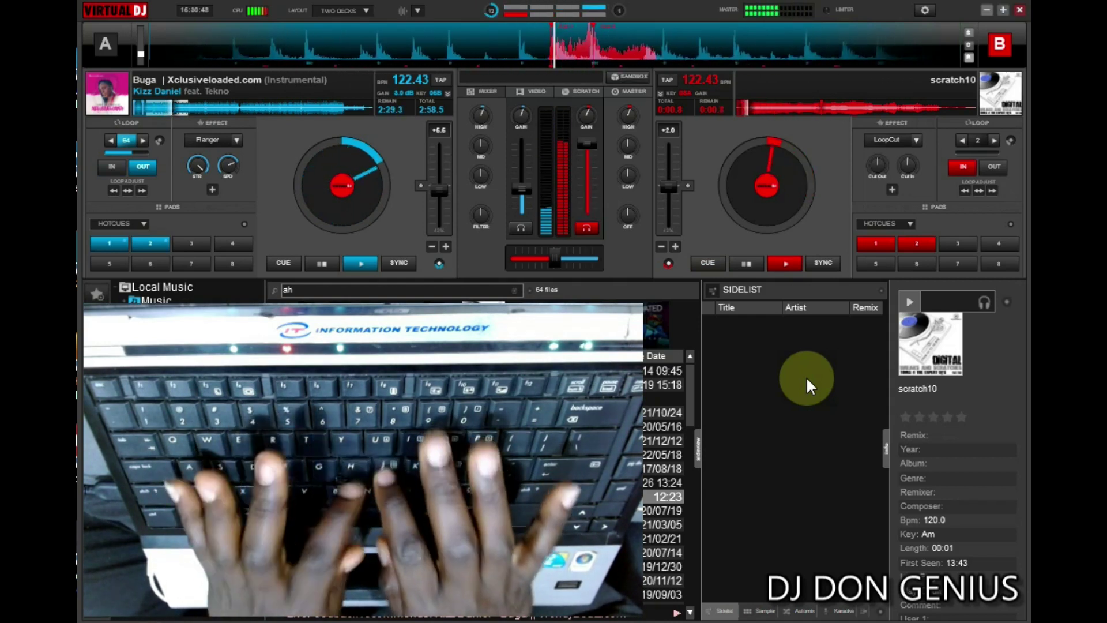
key(space)
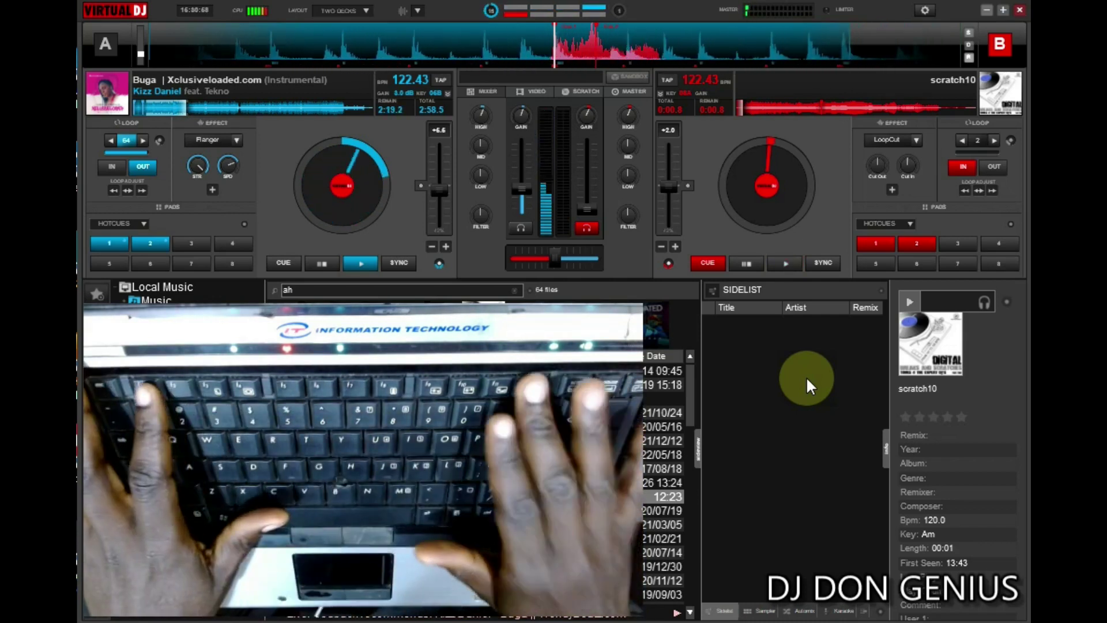
- Raise deck B's level to full with scratch10 held at its first cue
key(l)
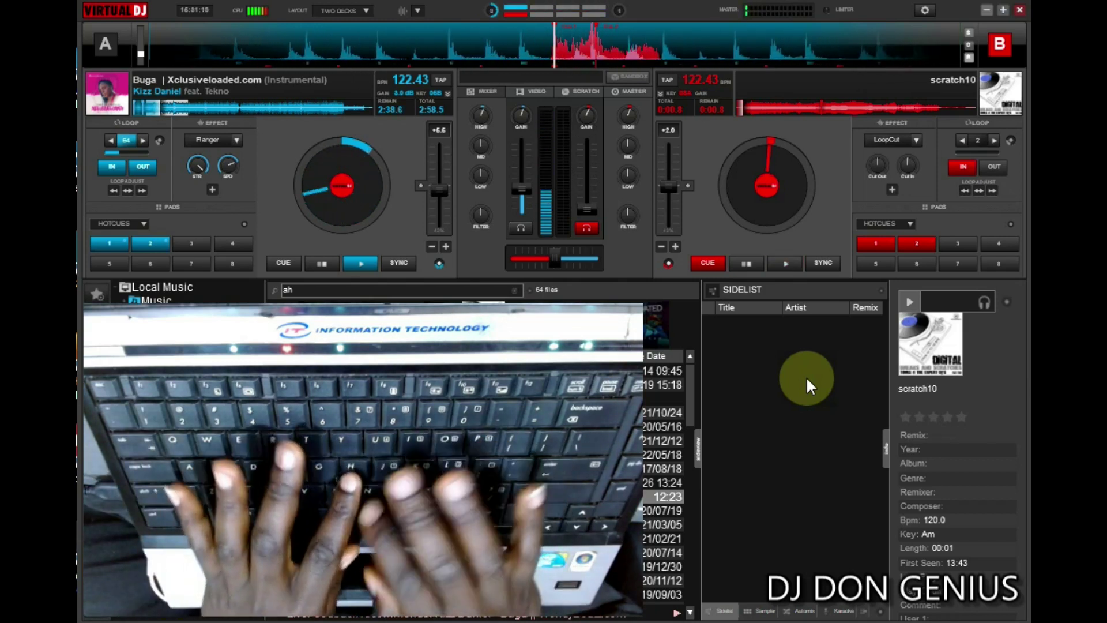
key(space)
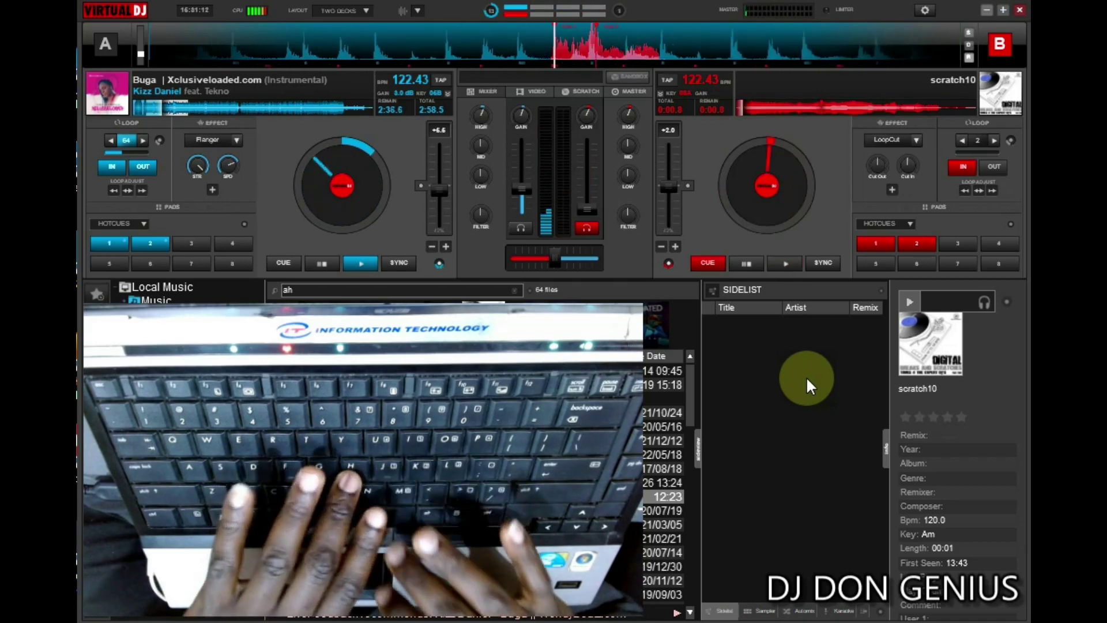
key(space)
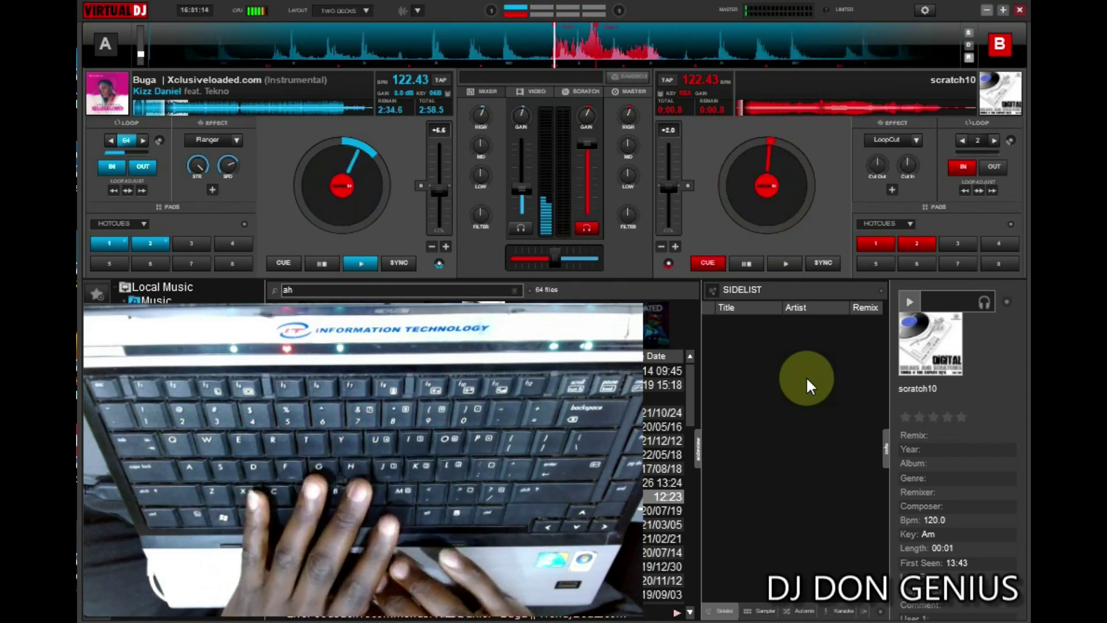
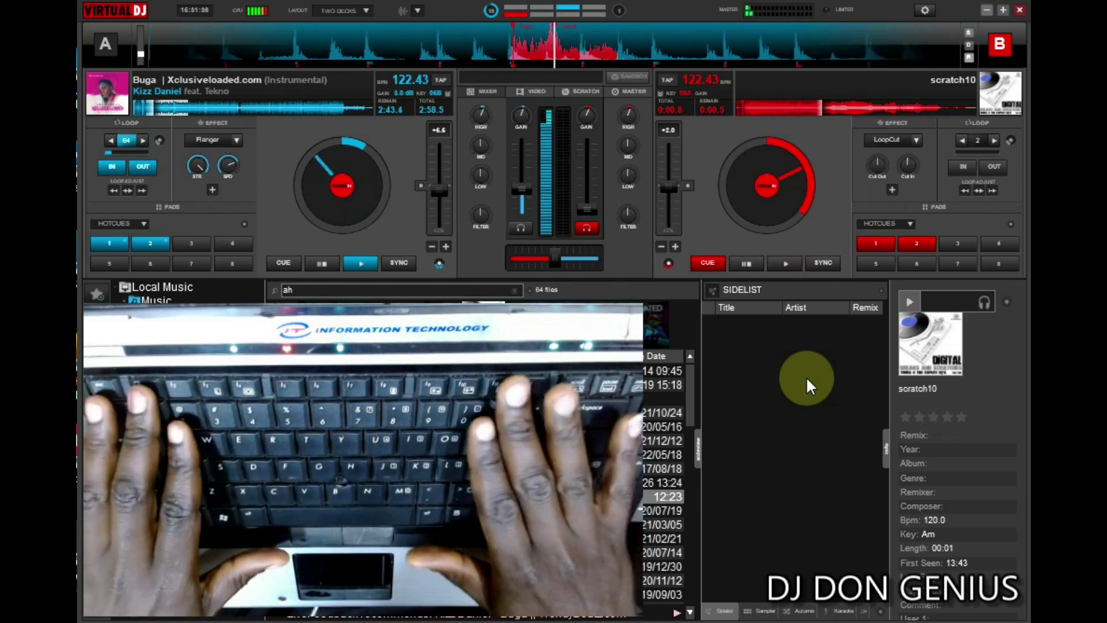
- Store hot cue 6 at scratch10's current position on deck B and toggle the deck's playback
key(space)
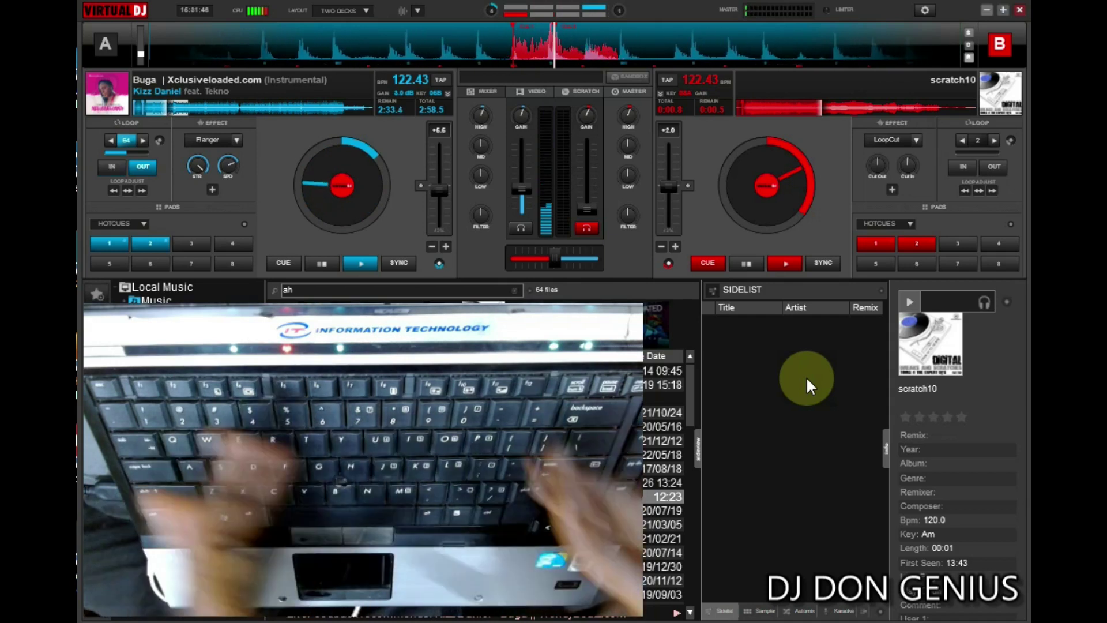
key(F6)
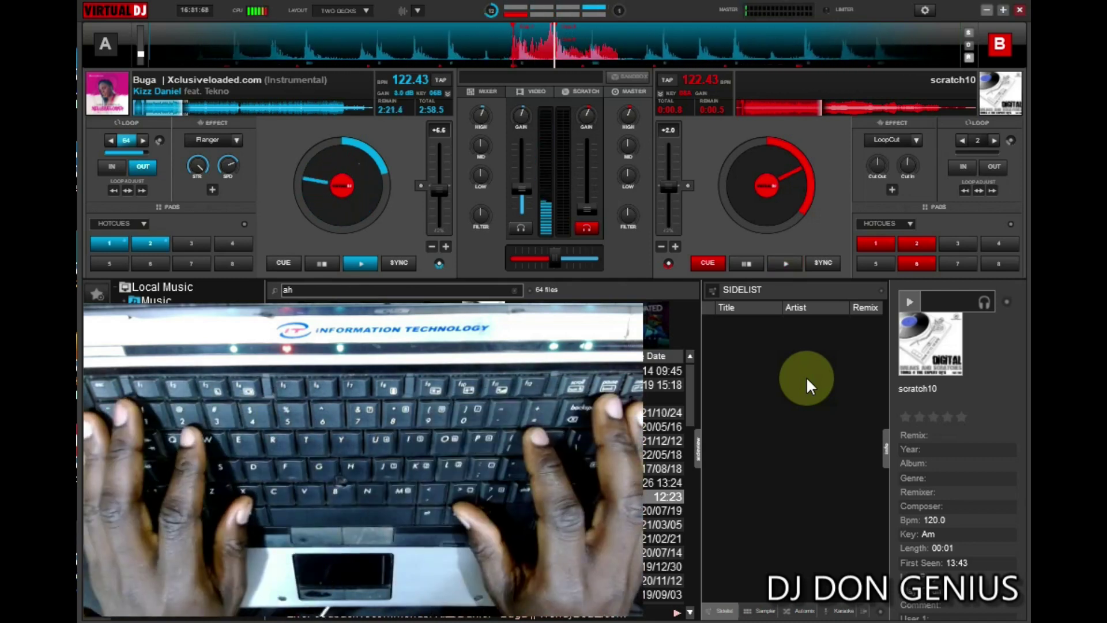
key(space)
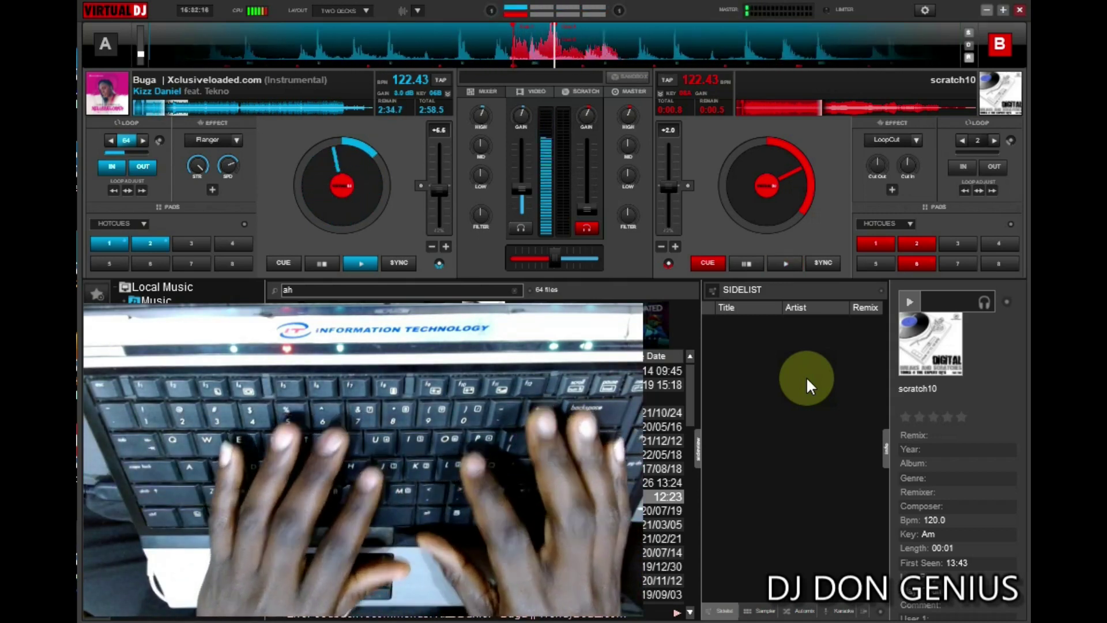
key(space)
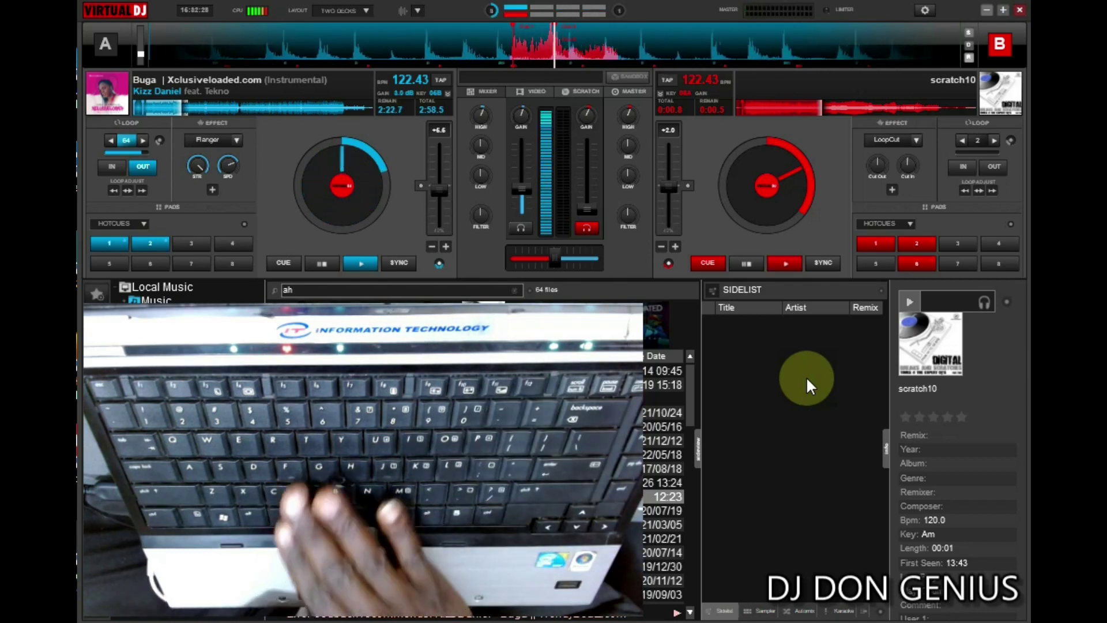
- Make deck A active, raise its level to full and trigger a sampler sample over the Buga instrumental
key(Tab)
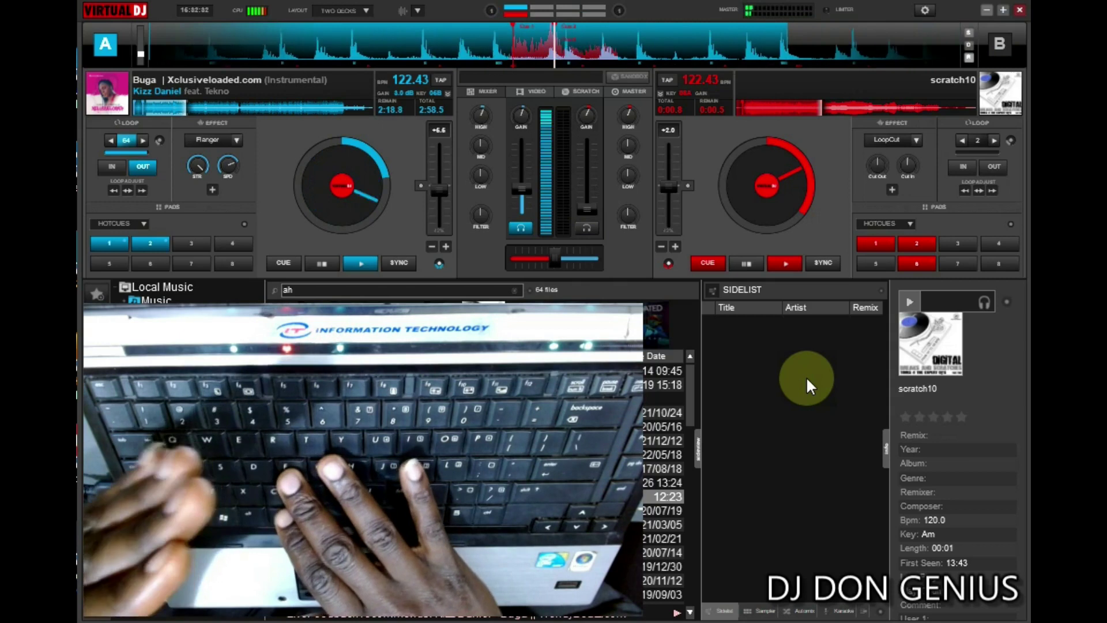
key(r)
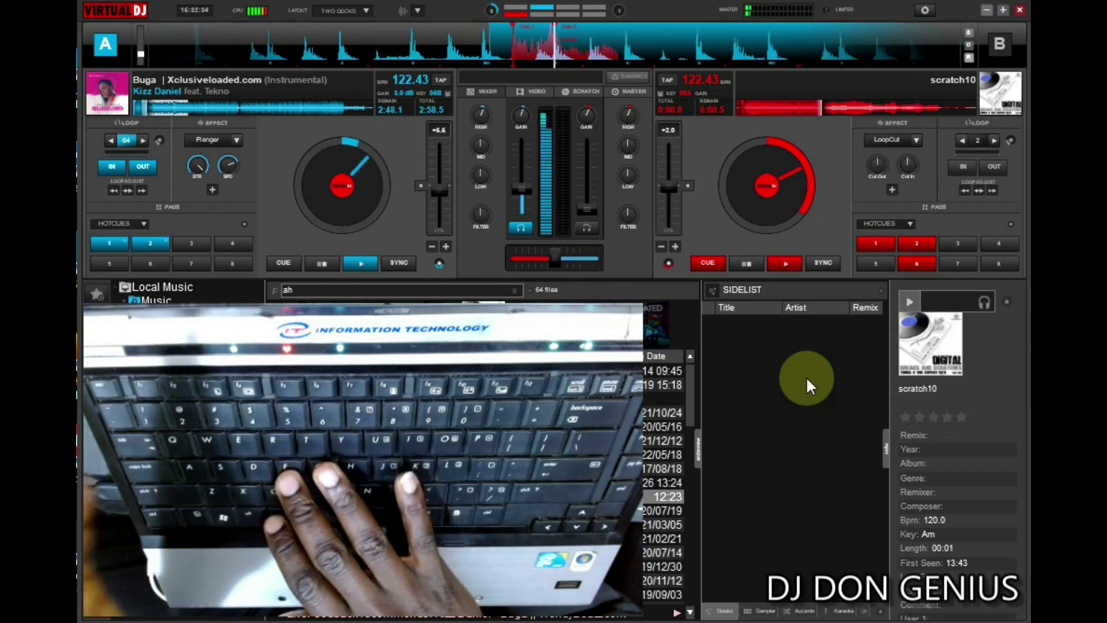
key(g)
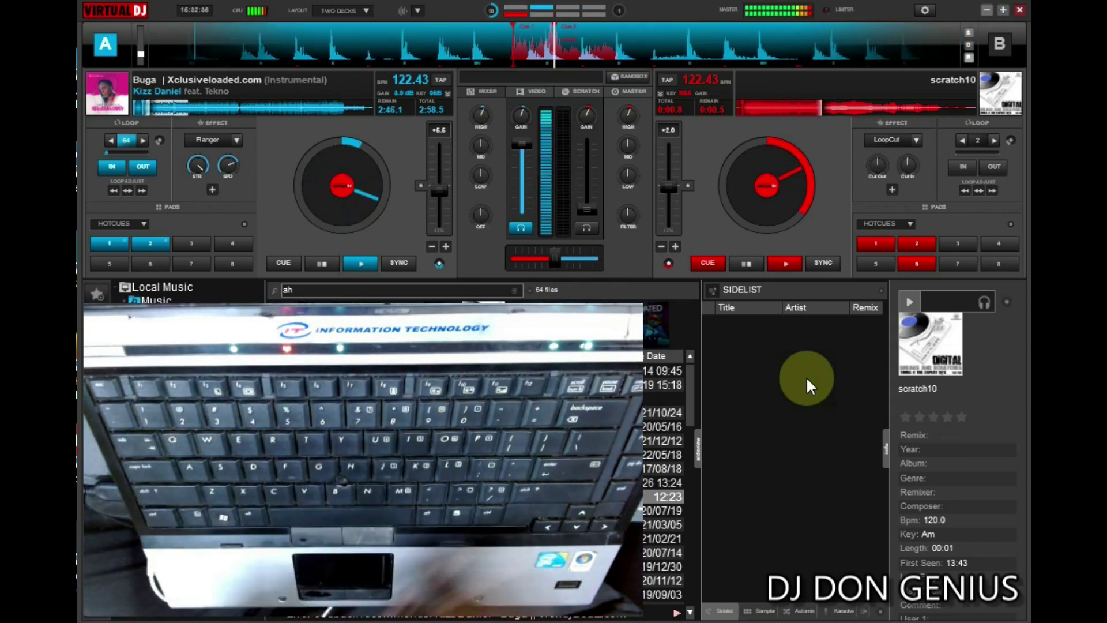
key(F12)
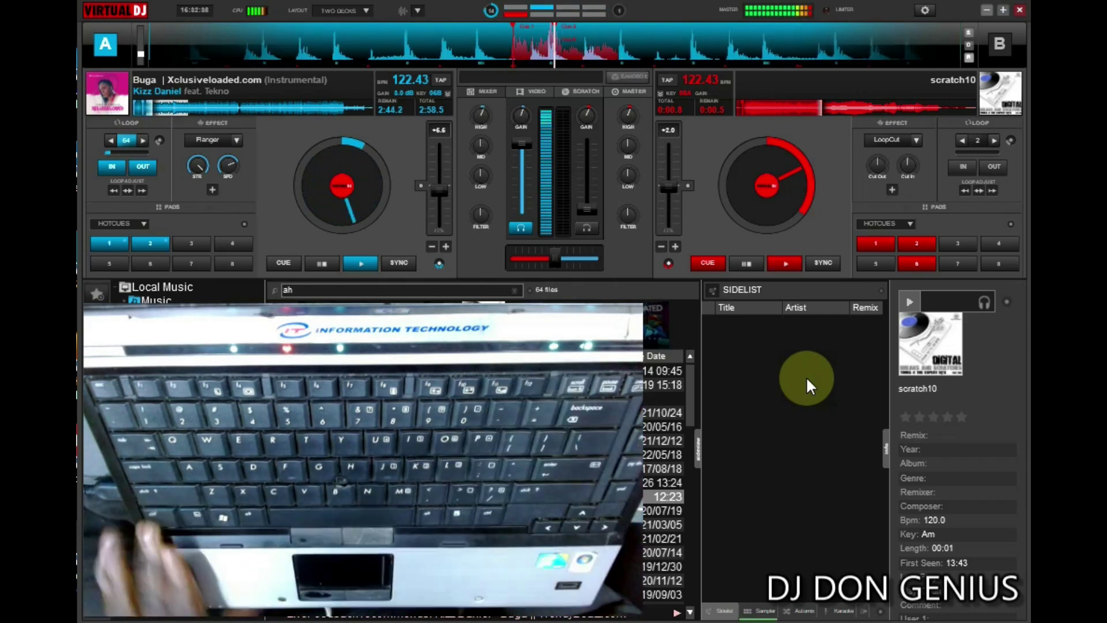
- Switch the active deck to B and back to A
key(Tab)
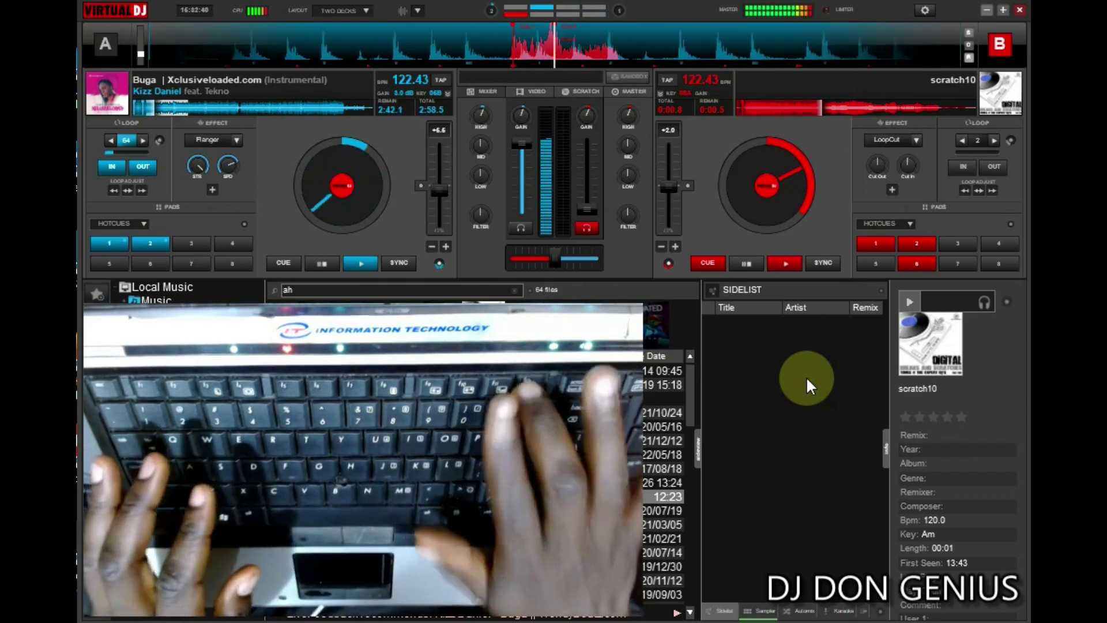
key(space)
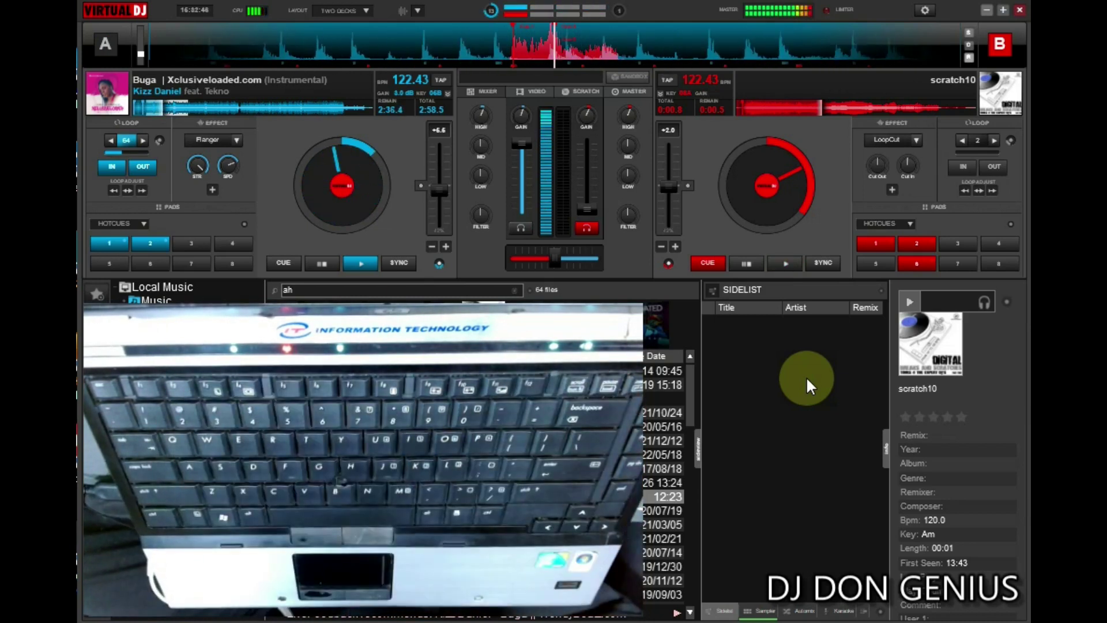
key(Tab)
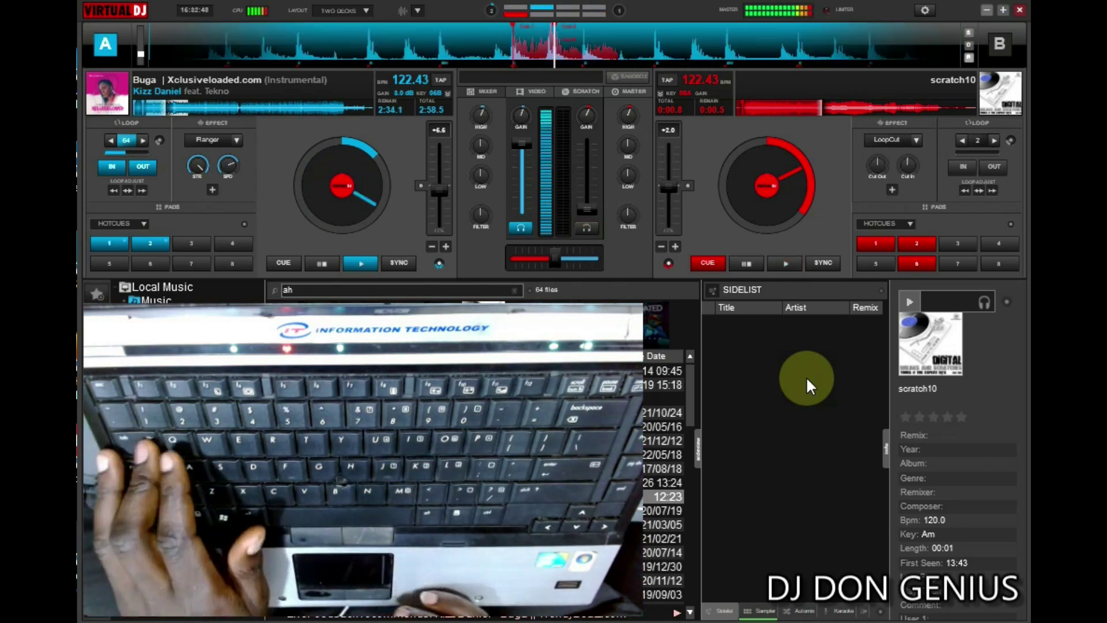
key(1)
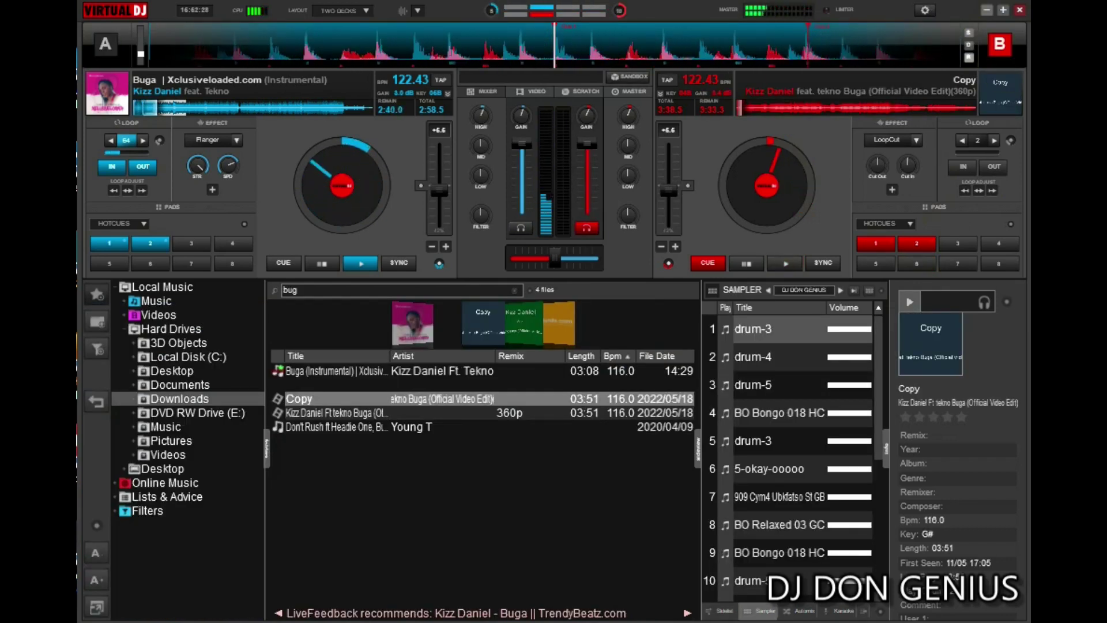
- Start the Copy version of Buga on deck B over the instrumental looping on deck A
click(890, 7)
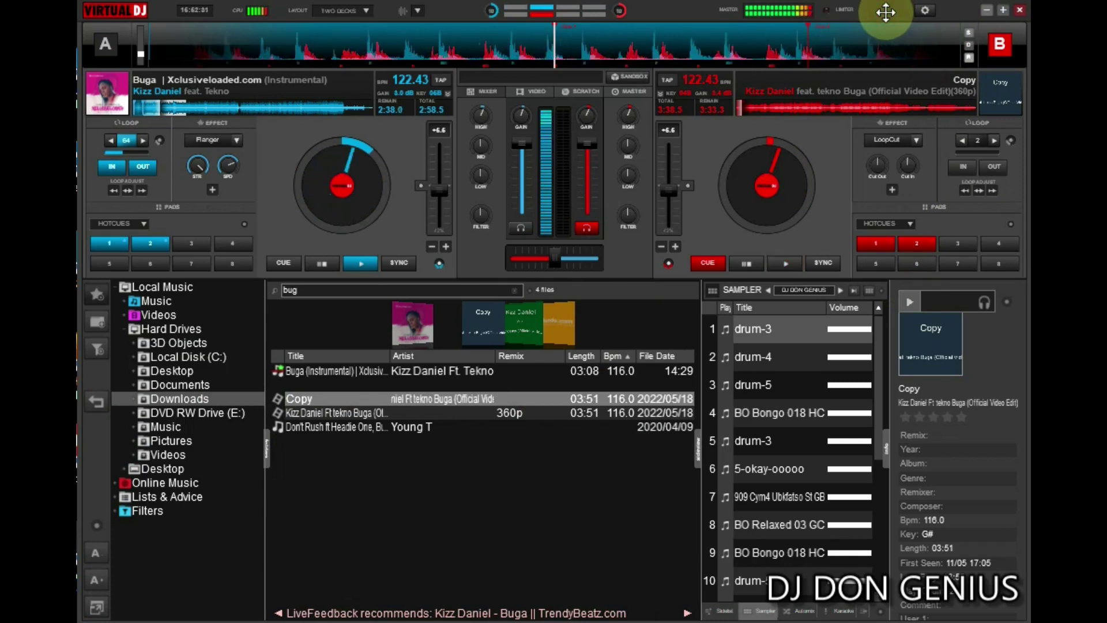
key(space)
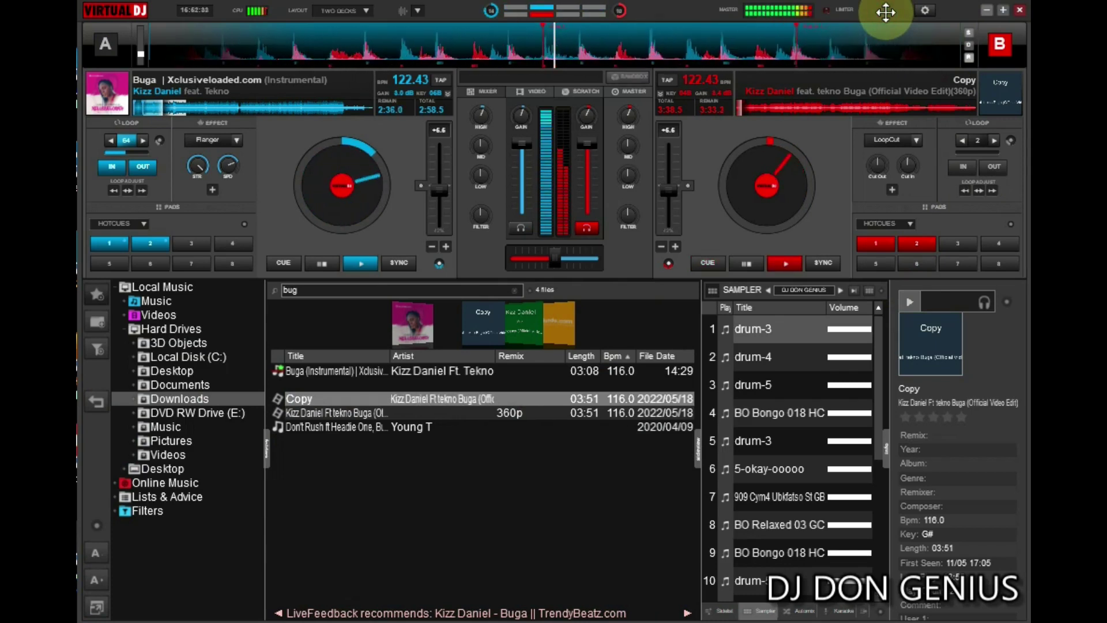